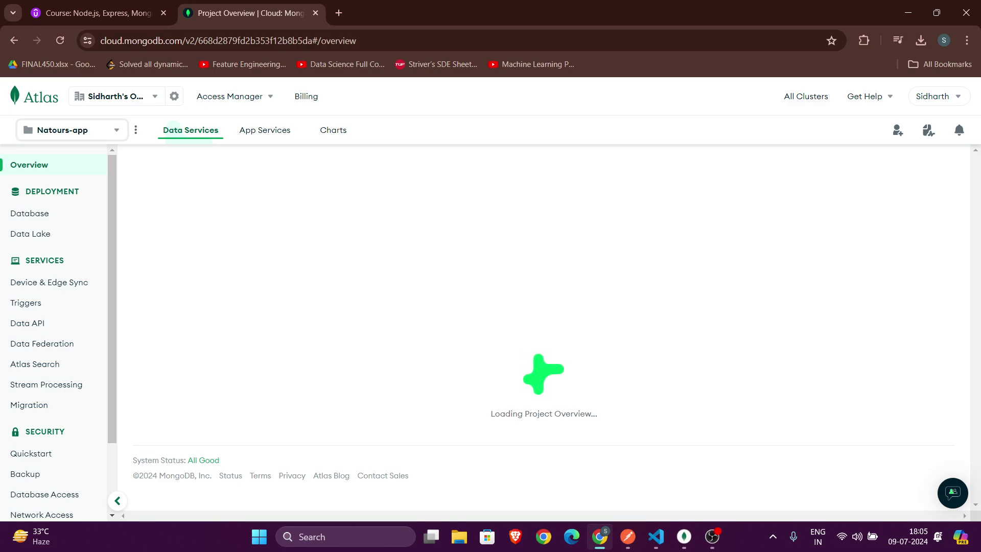
Step: Start a new Atlas project and name it "New Project"
click(71, 130)
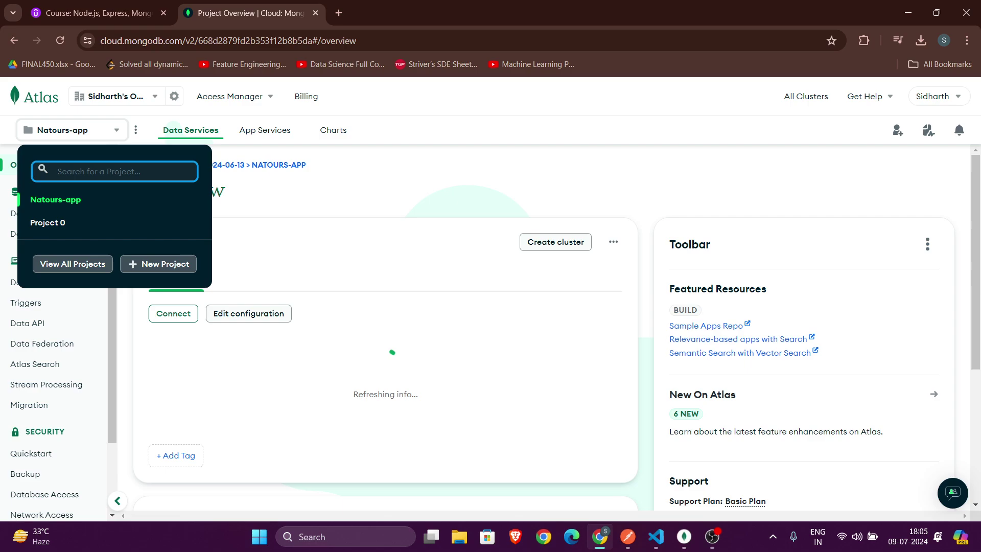
click(158, 264)
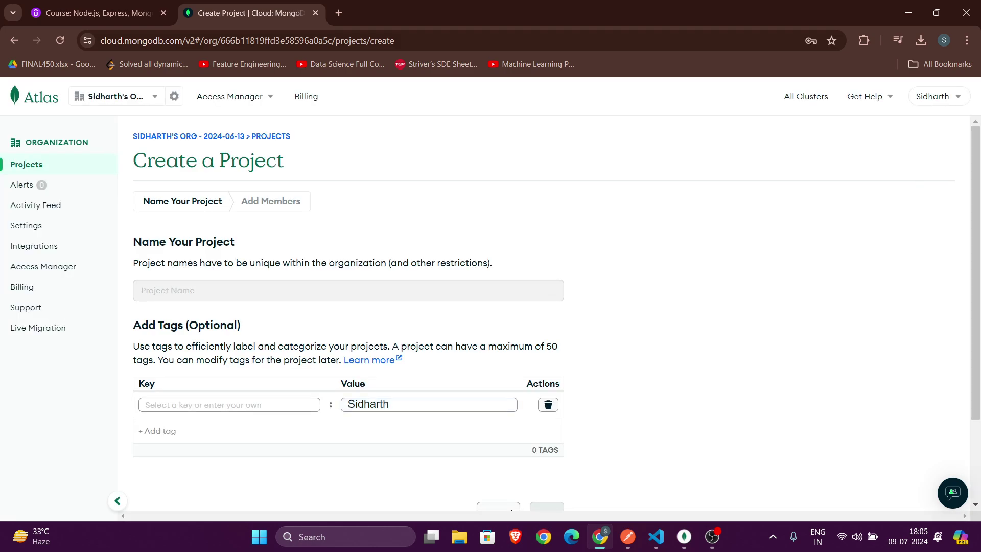
text(New Pr)
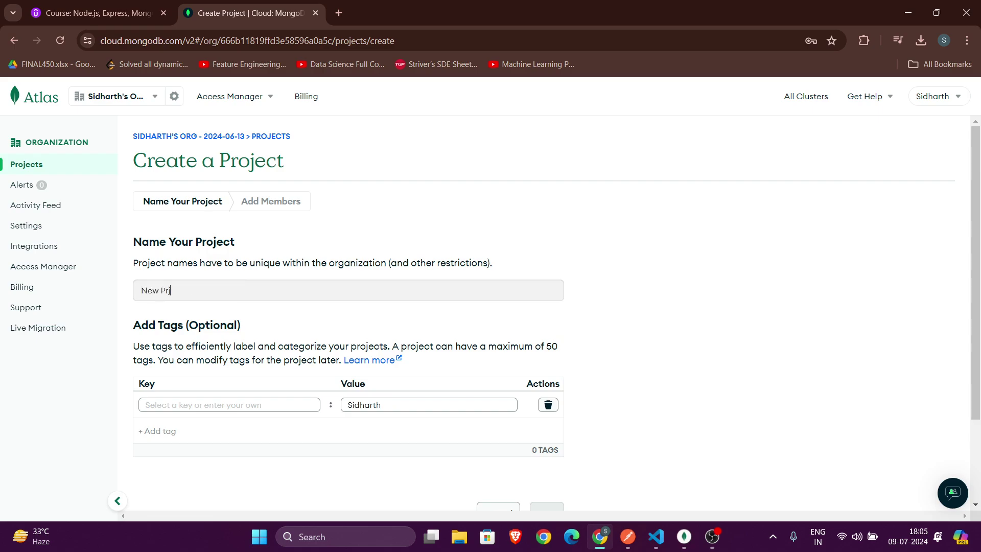
text(oject)
Step: Set the key of the project's tag to the suggested "application"
scroll(511, 306, down, 2)
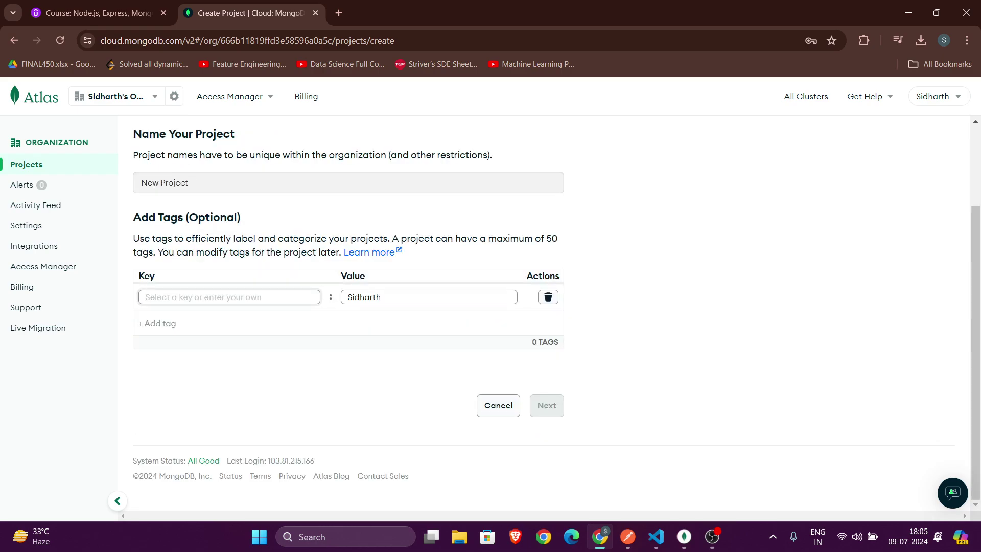
click(229, 296)
text(en)
key(BackSpace)
key(BackSpace)
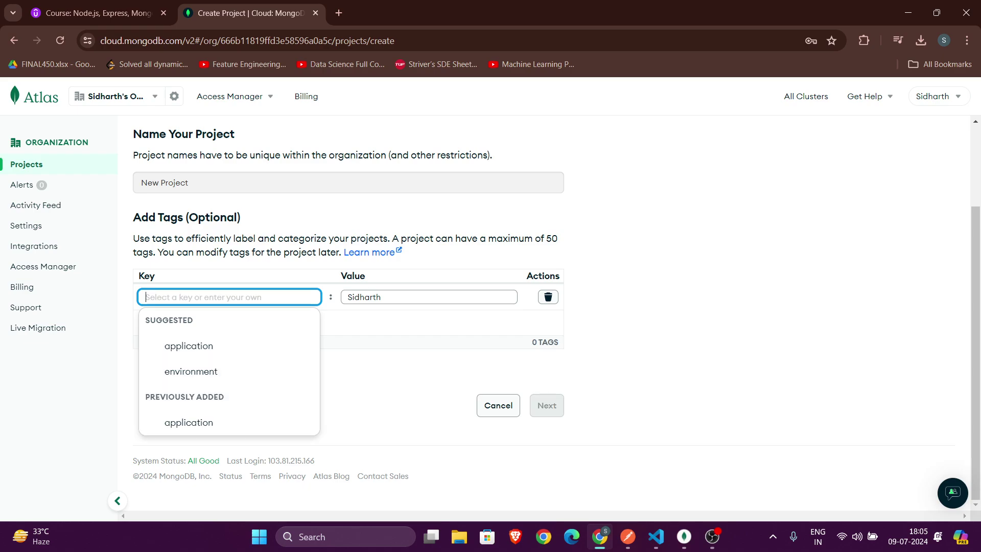
key(Down)
key(Return)
key(Tab)
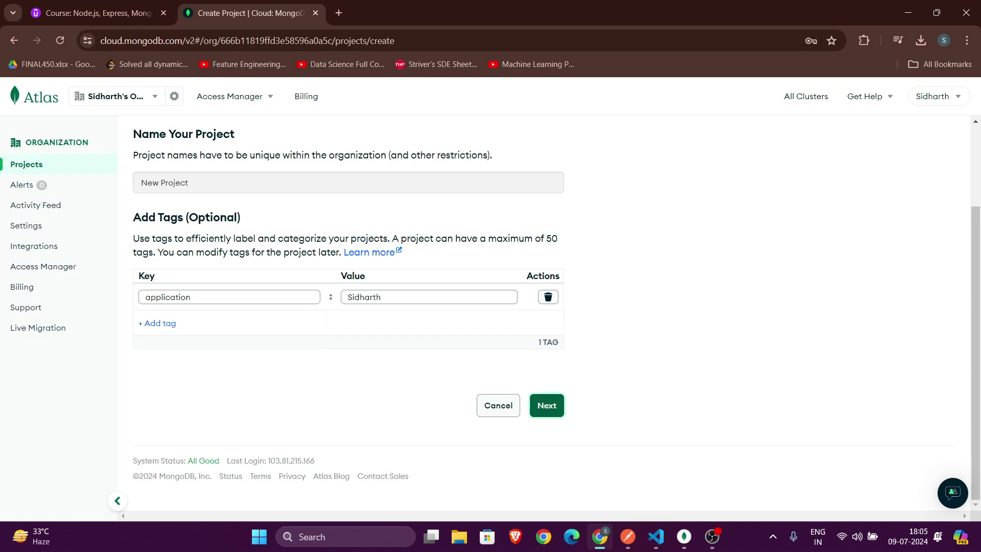
Step: Continue to the project's member permissions and create the project without inviting additional members
key(Return)
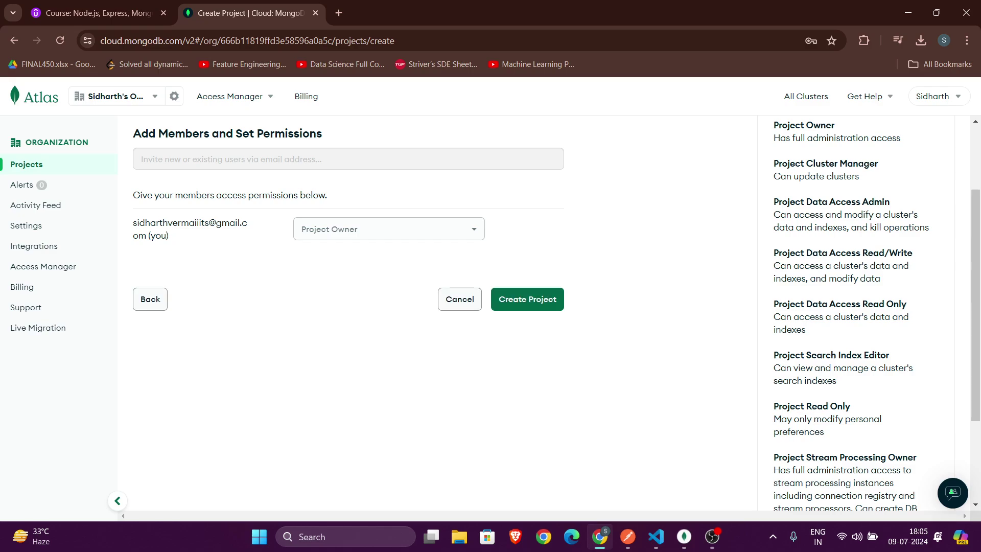
scroll(527, 299, up, 3)
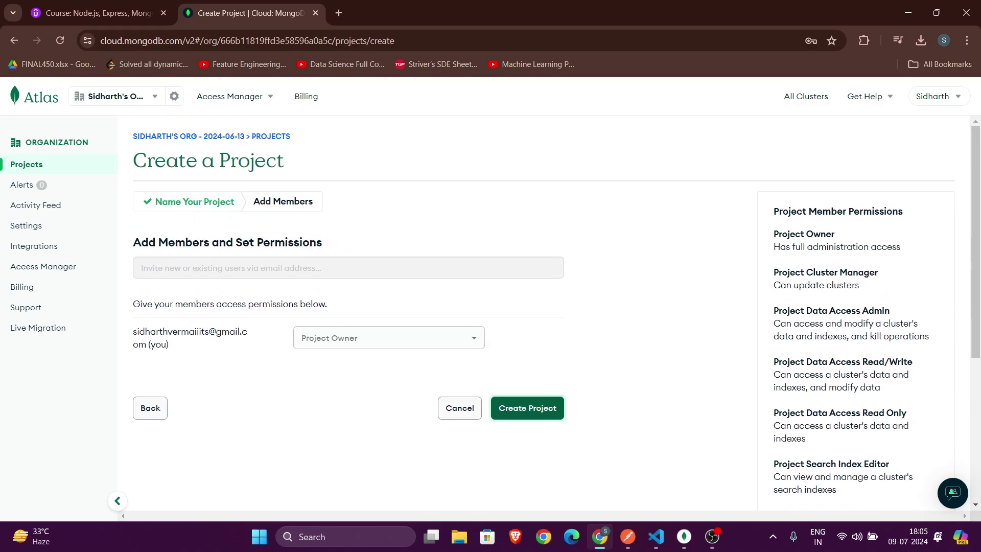
key(Tab)
key(Return)
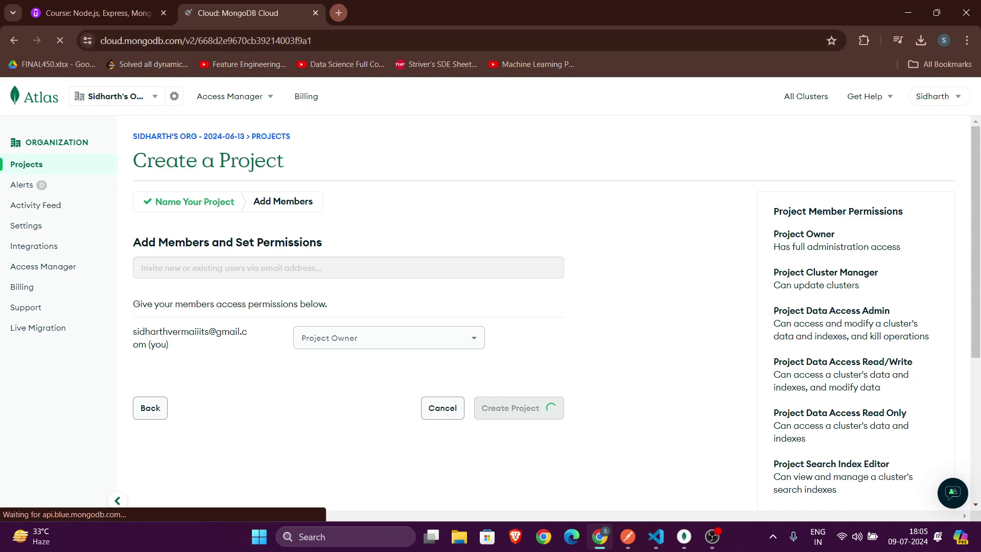
Step: Search the web for "install mongodb compass" in a new tab and open MongoDB's Download and Install Compass page
key(ctrl+t)
text(install)
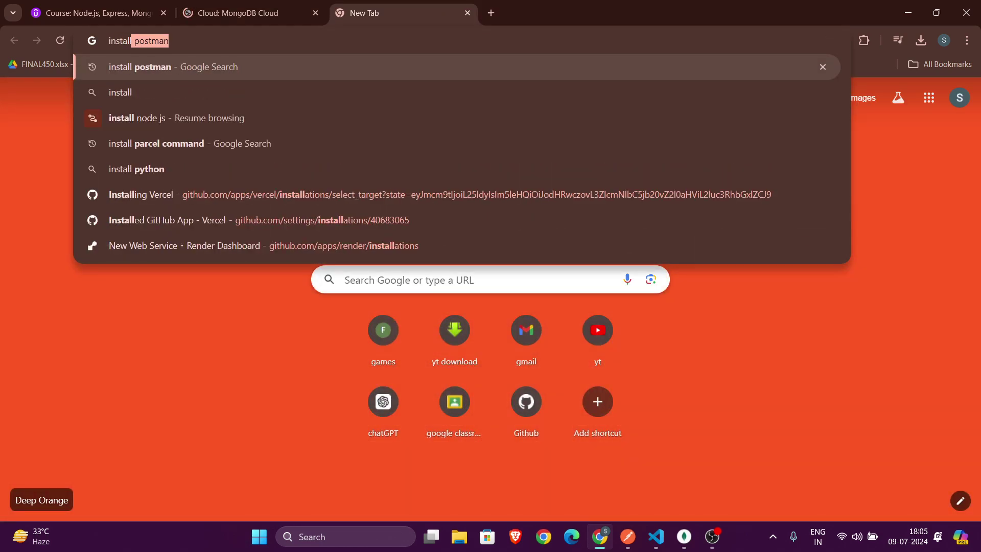
text( mongo)
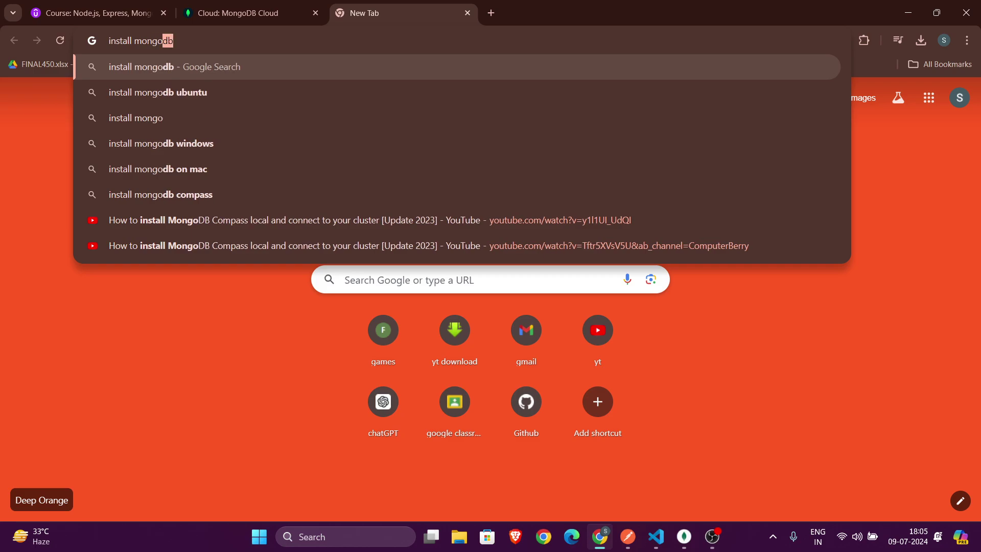
text(db comp)
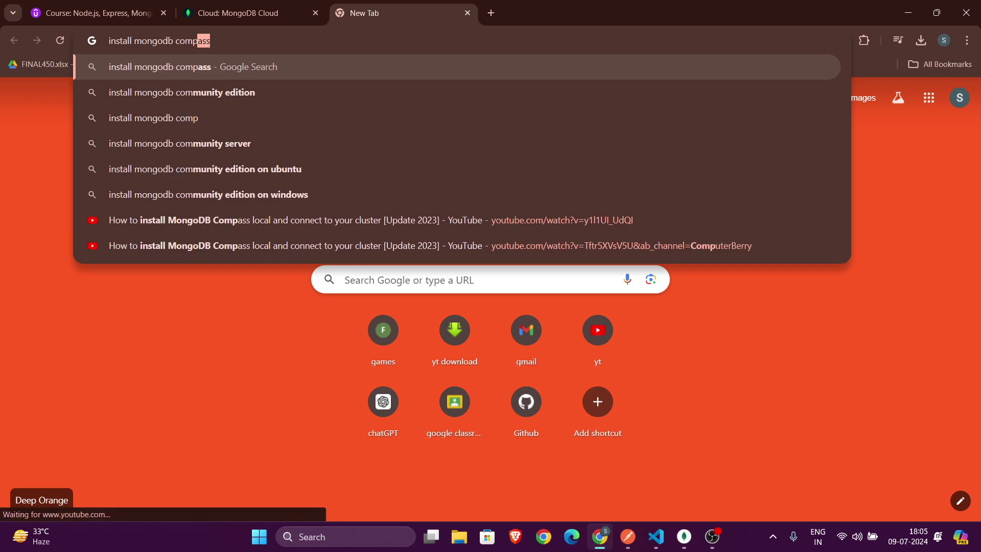
key(Return)
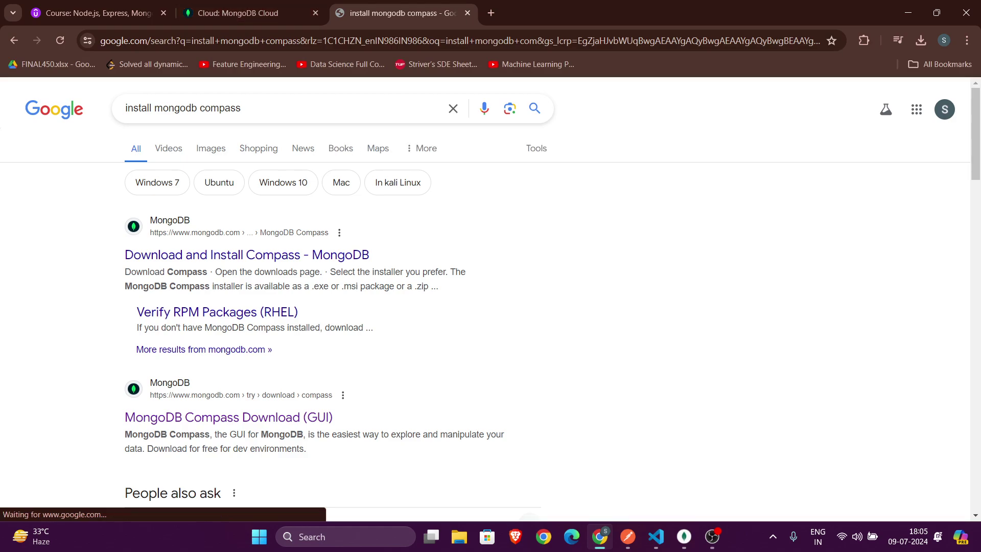
click(245, 254)
click(245, 13)
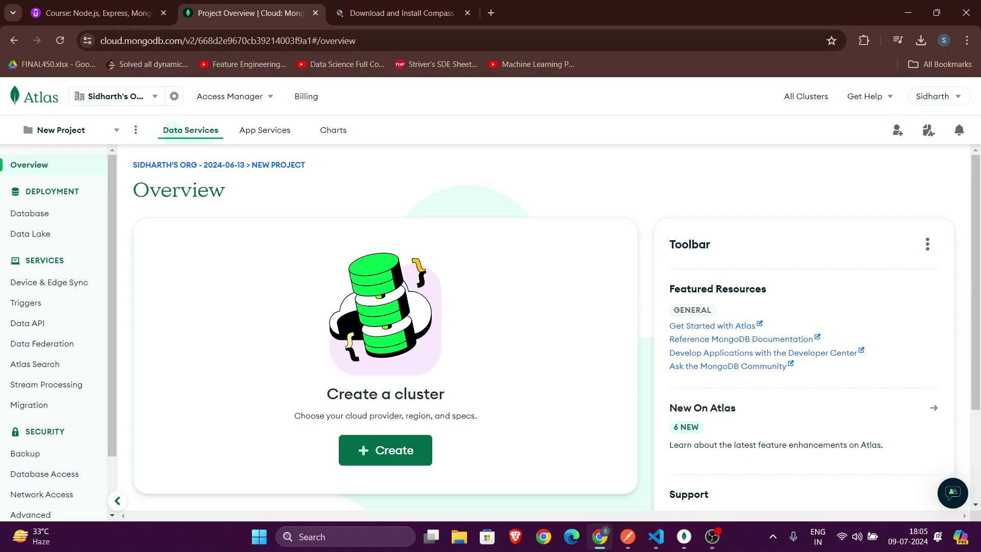
click(401, 13)
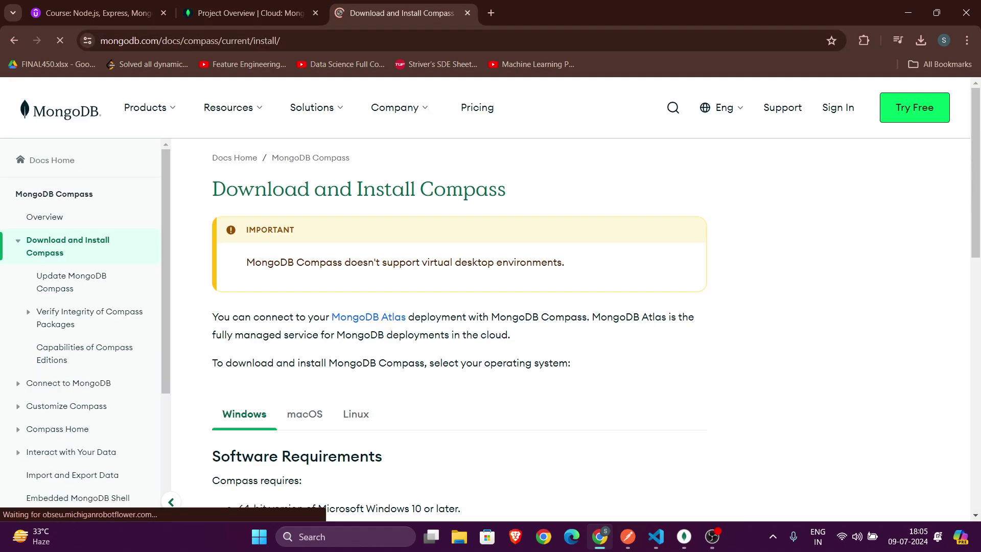
Step: Review the Windows requirements and installation instructions for Compass, and open the linked downloads page
scroll(459, 327, down, 2)
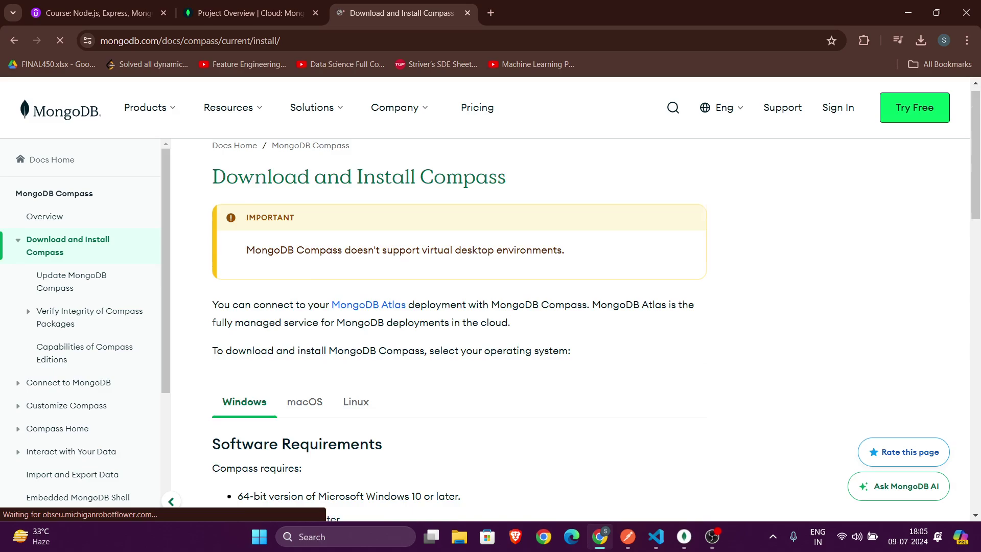
scroll(459, 327, down, 8)
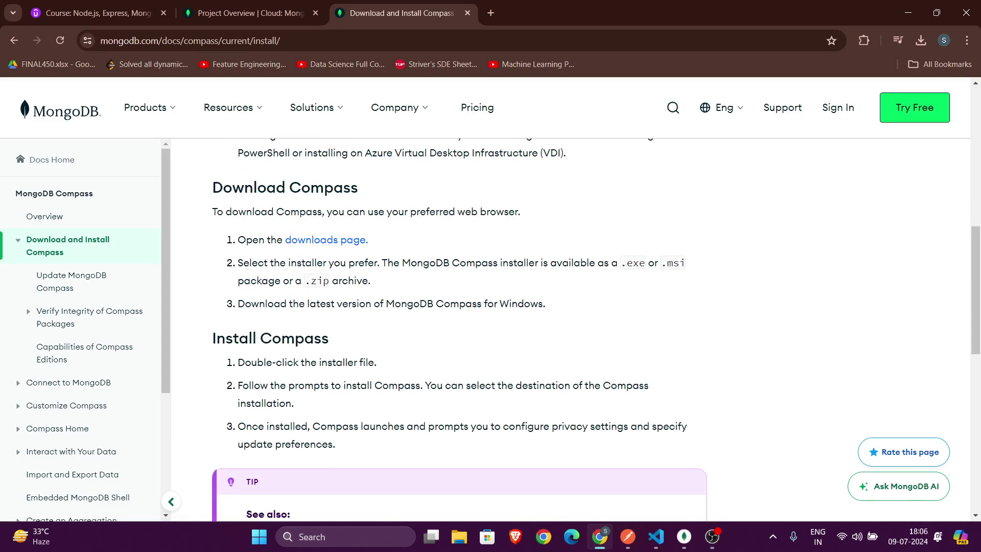
scroll(460, 327, down, 4)
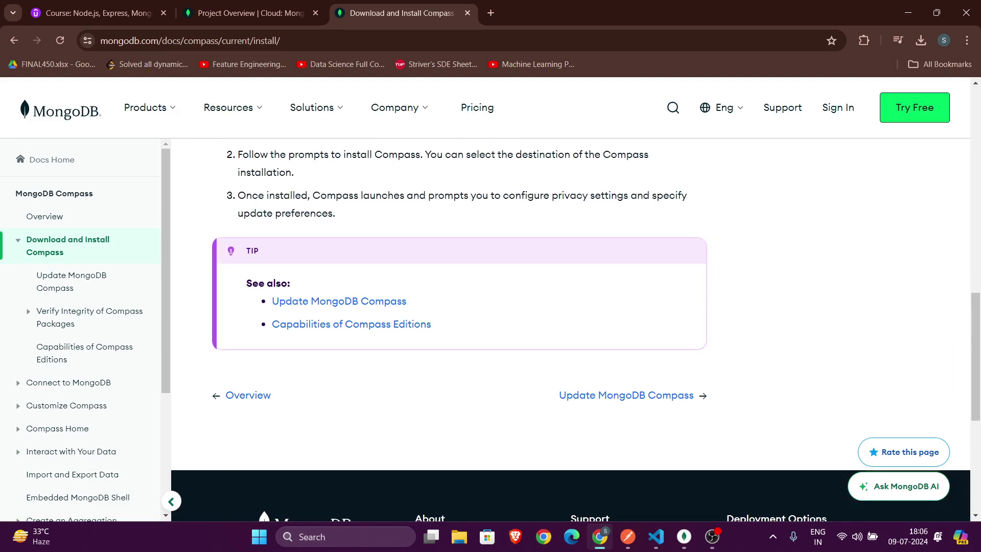
scroll(460, 327, up, 13)
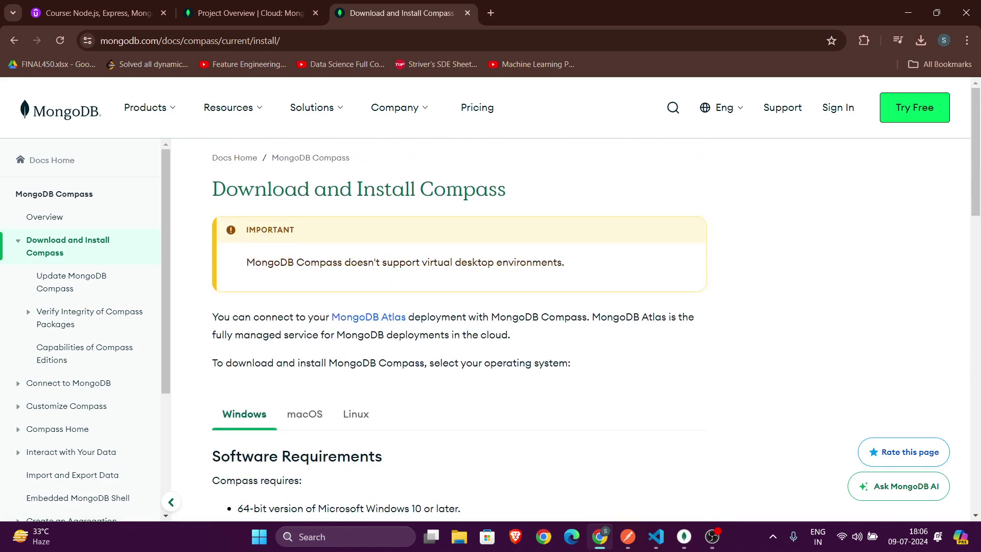
scroll(460, 327, down, 3)
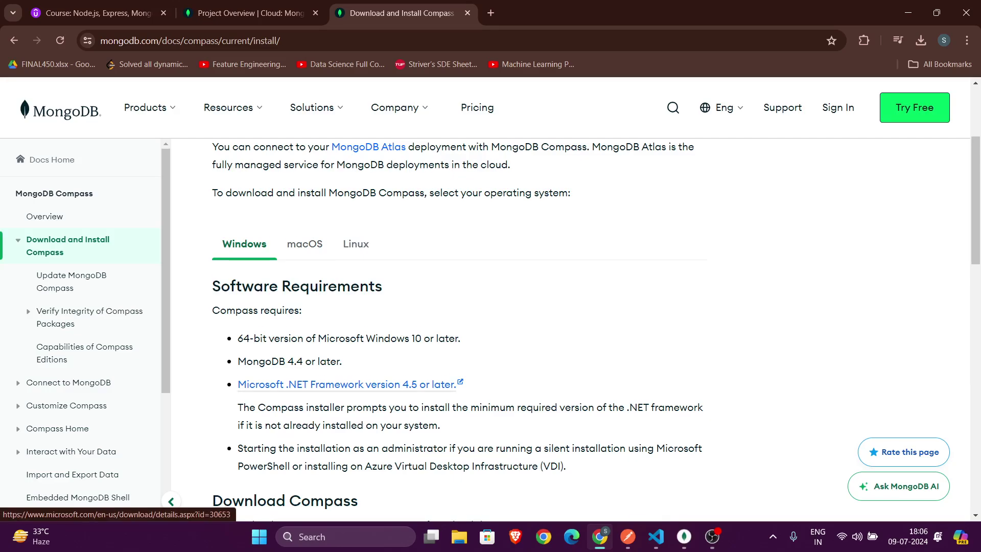
scroll(459, 327, down, 2)
scroll(348, 299, down, 2)
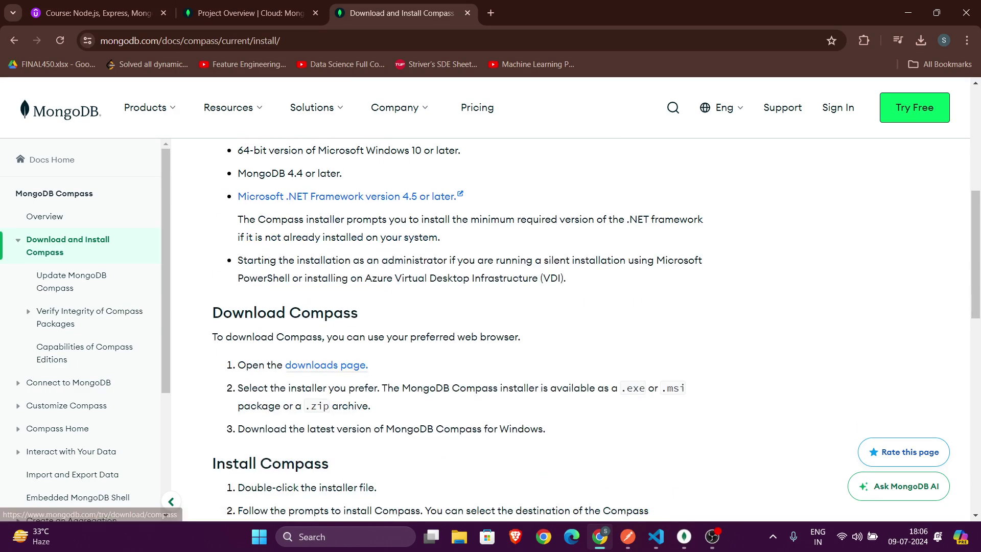
click(326, 365)
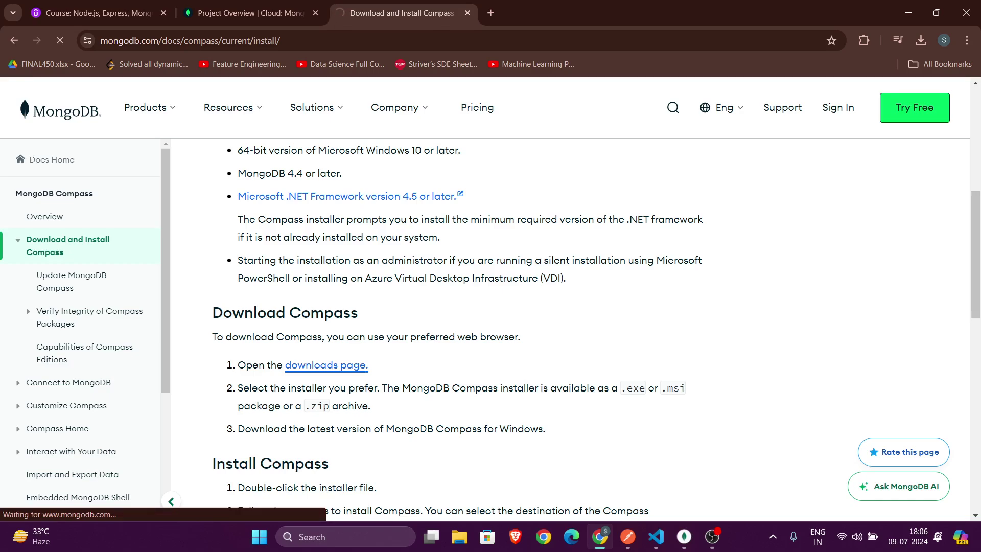
Step: Return to the new Atlas project, start creating a cluster and choose the free M0 template
click(245, 13)
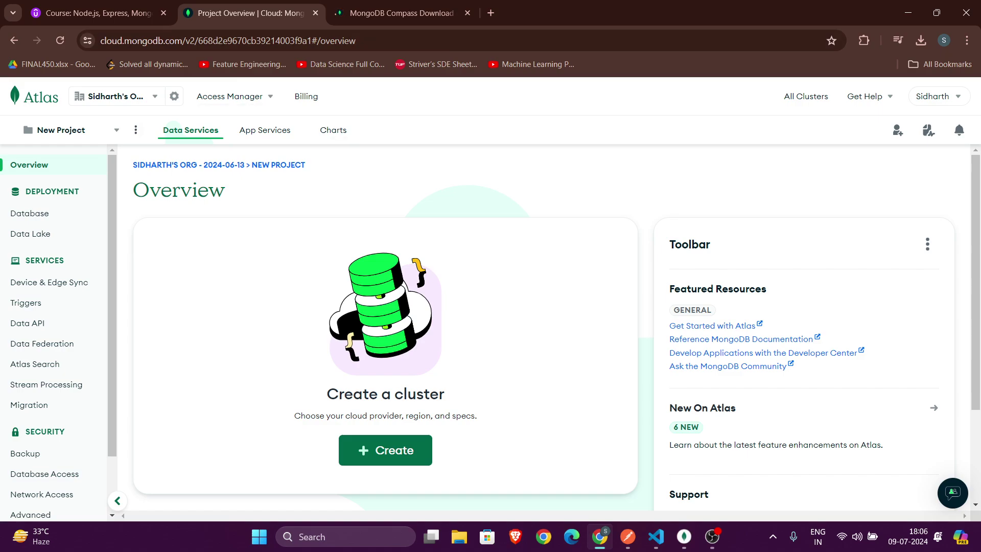
click(384, 450)
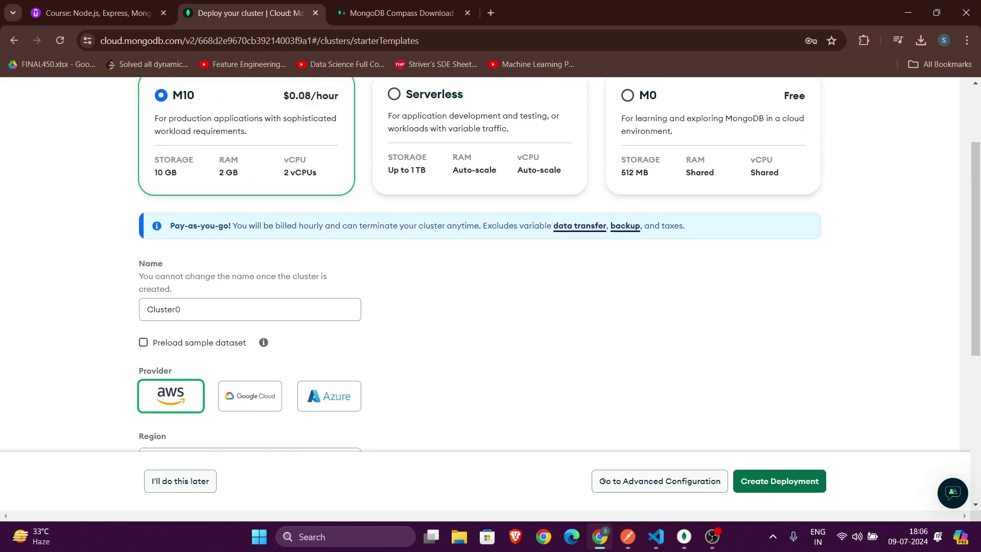
click(712, 186)
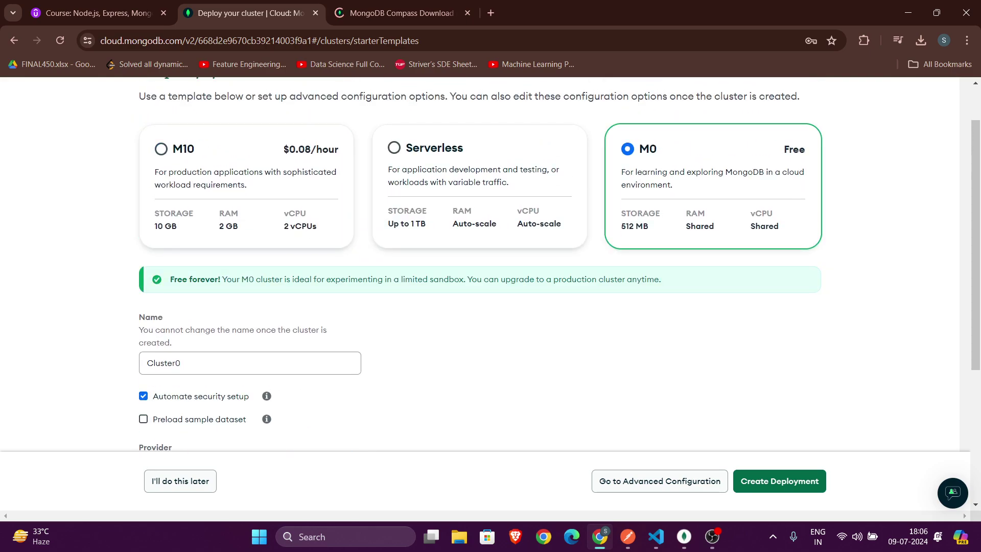
Step: Replace the default cluster name with the account owner's first name followed by 1, and create the deployment
scroll(713, 186, up, 1)
scroll(491, 264, down, 4)
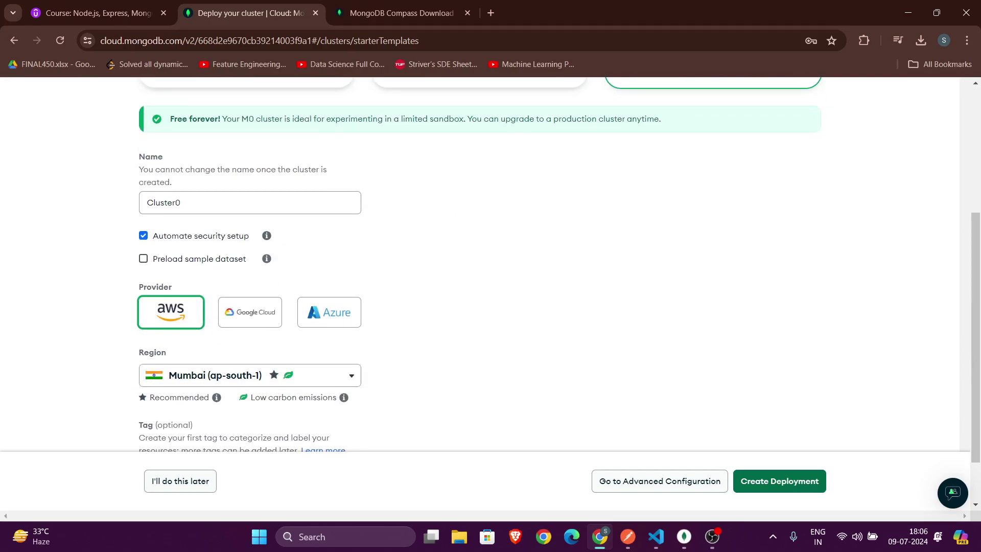
click(182, 203)
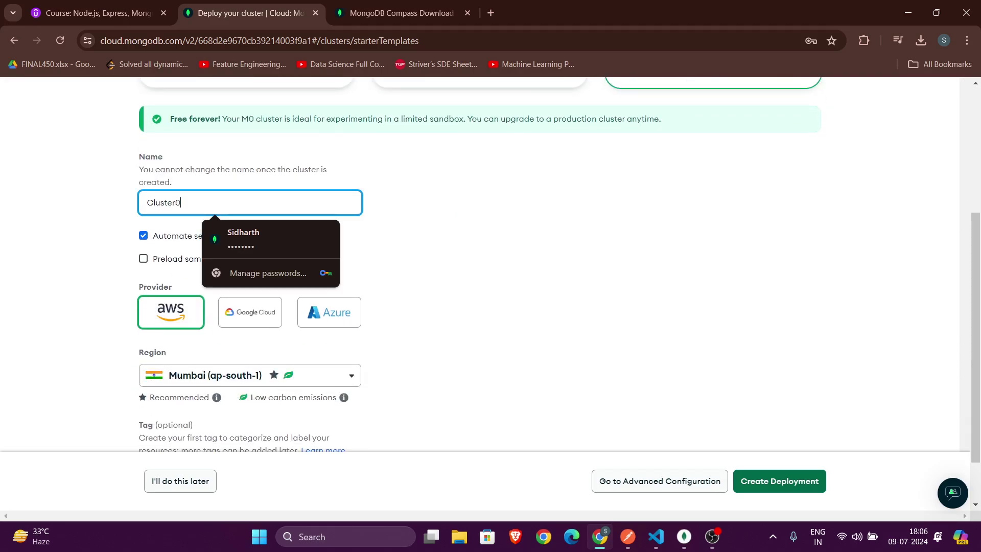
key(BackSpace)
key(BackSpace)
key(BackSpace)
key(BackSpace)
key(BackSpace)
key(BackSpace)
key(BackSpace)
key(BackSpace)
text(Sidharth1)
scroll(490, 255, down, 1)
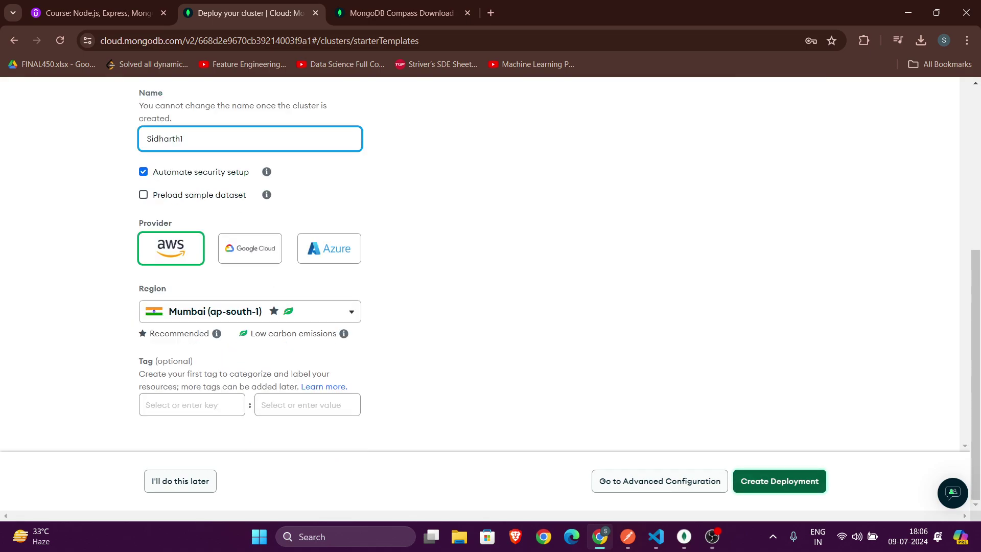
click(779, 480)
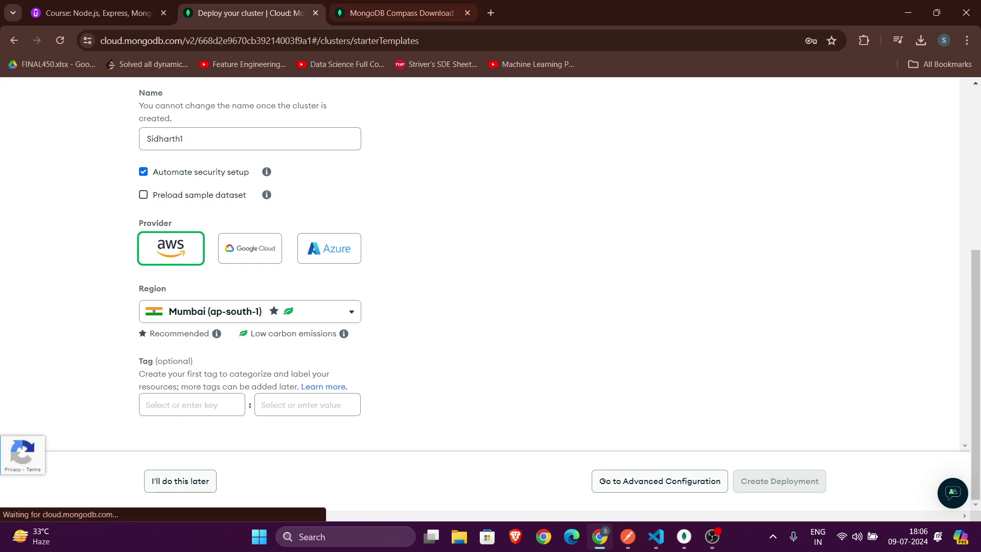
Step: Download the MongoDB Compass 1.43.4 exe installer for Windows 64-bit (10+) to drive D and run the Compass installer
click(400, 13)
scroll(388, 273, down, 15)
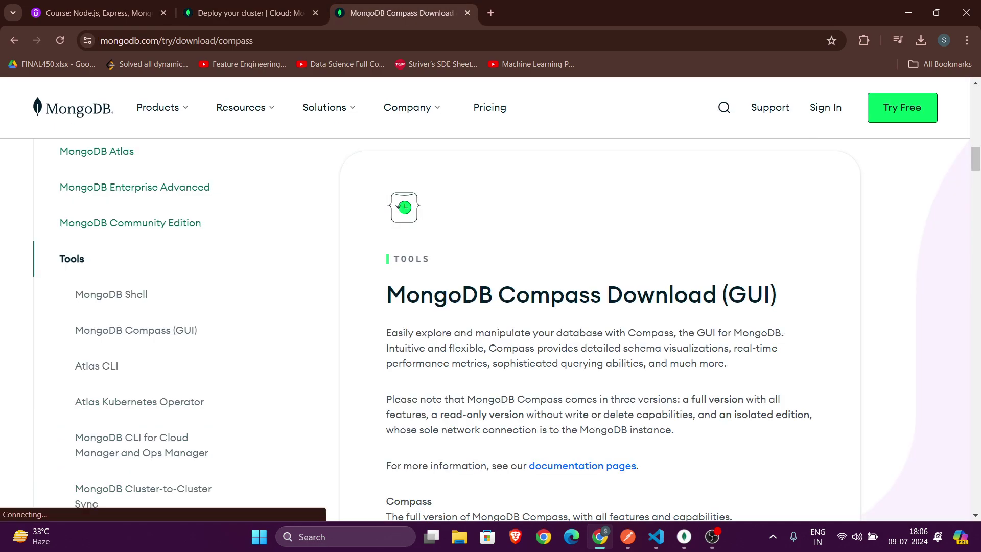
scroll(389, 274, down, 6)
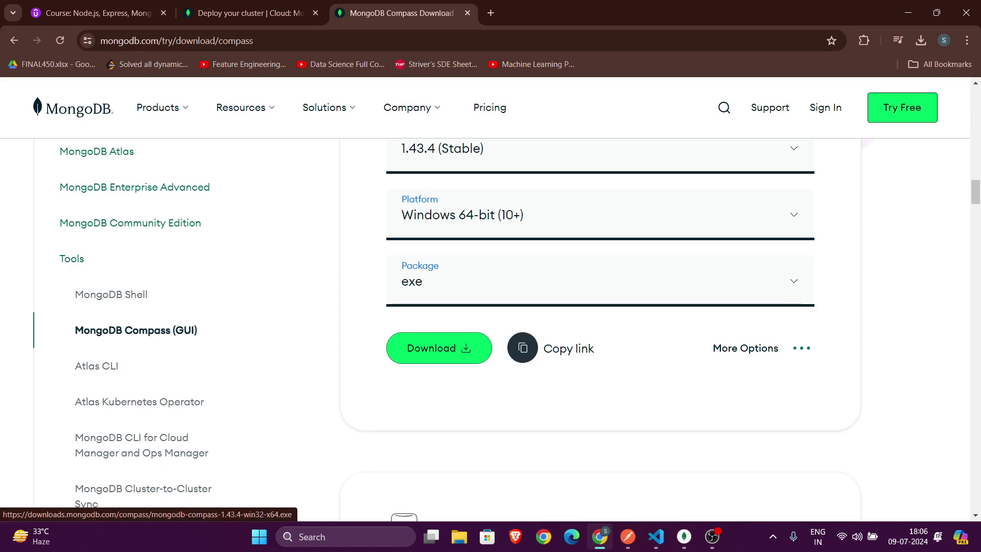
click(438, 348)
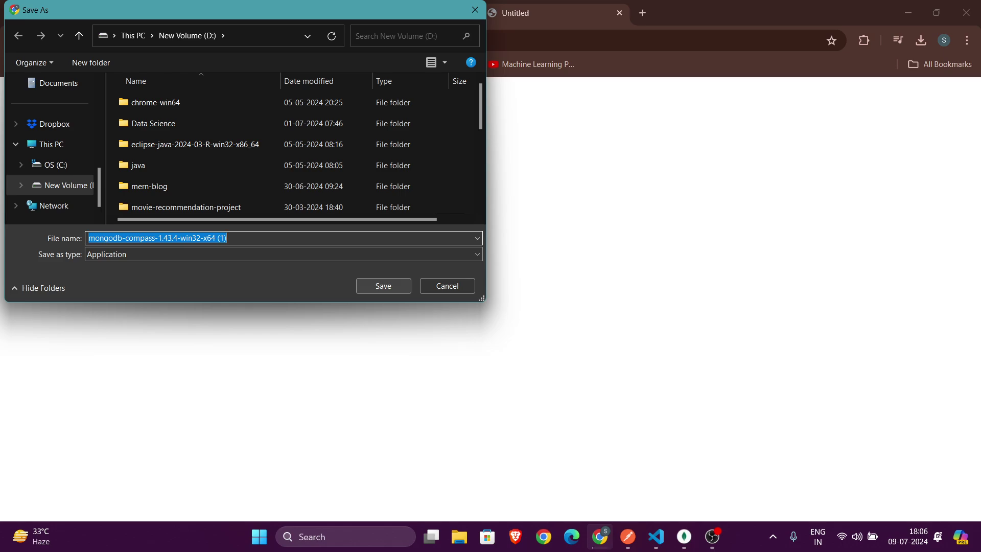
click(383, 286)
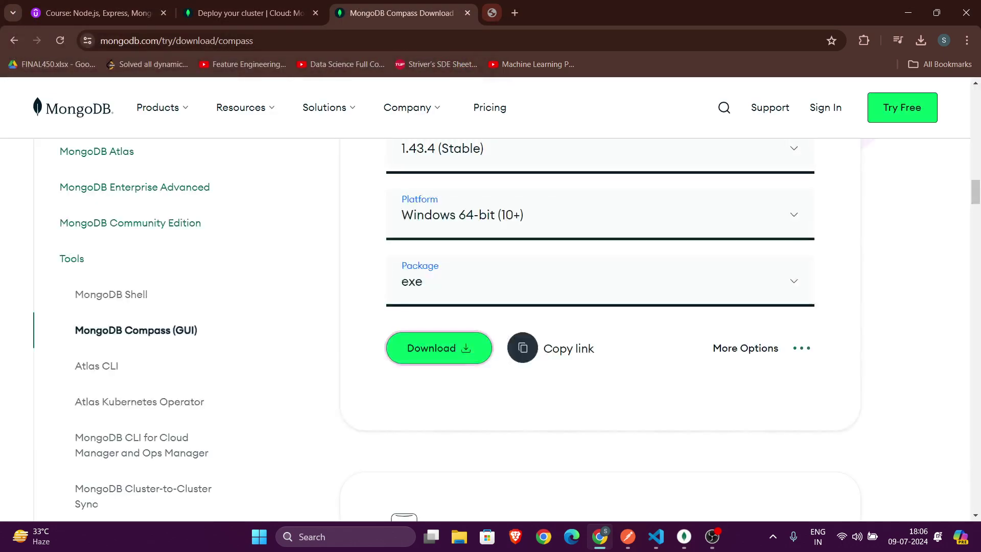
click(920, 41)
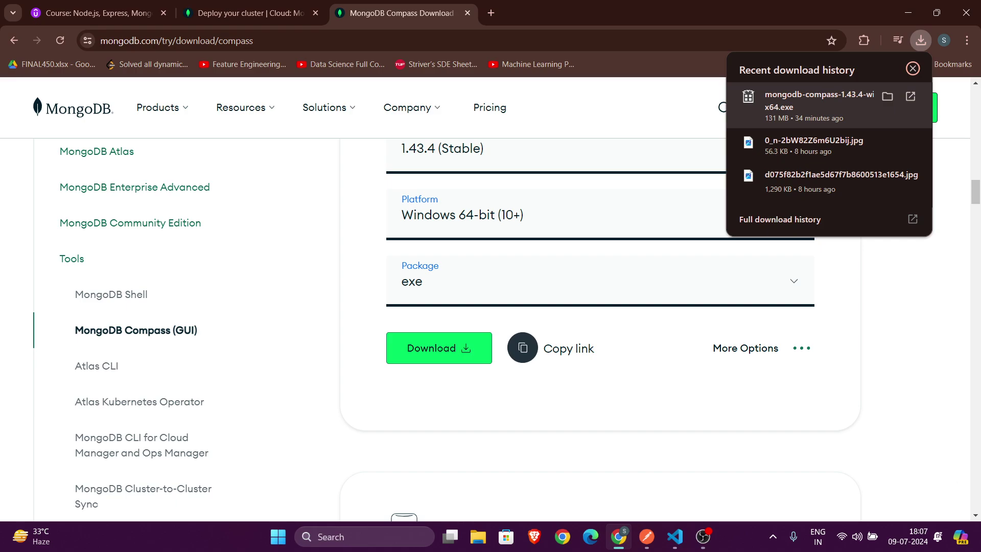
click(817, 102)
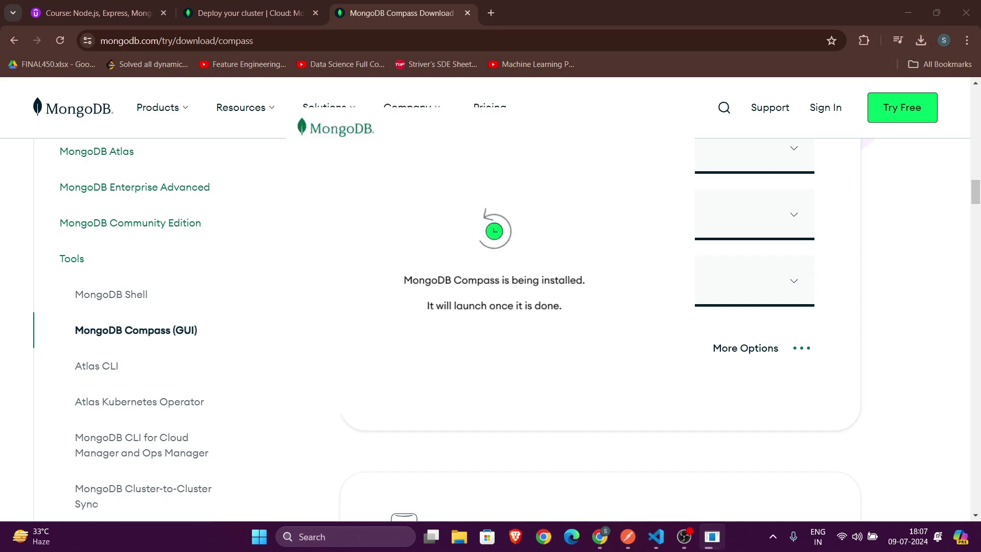
Step: Check the Atlas connection setup and the Compass download page, and close the Compass installation progress window
click(250, 12)
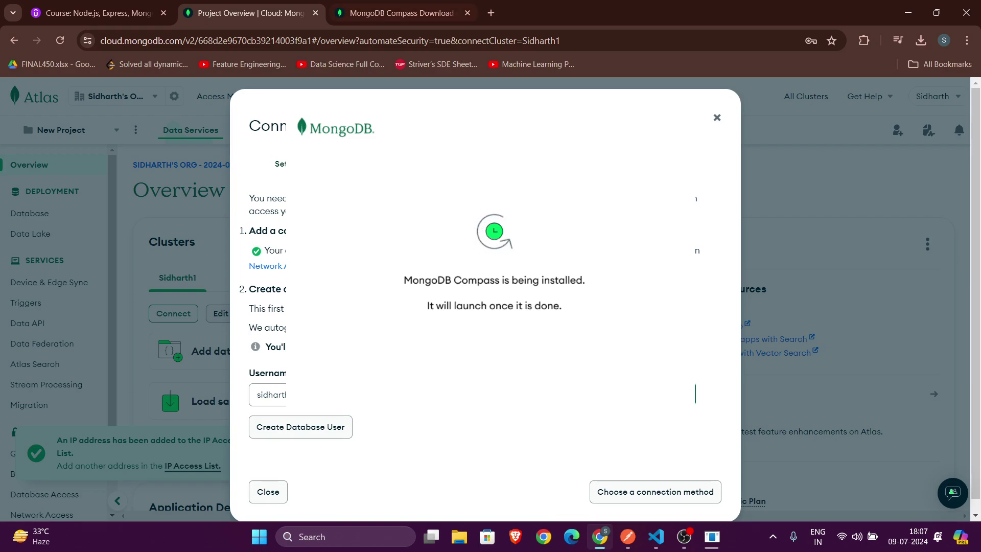
click(401, 13)
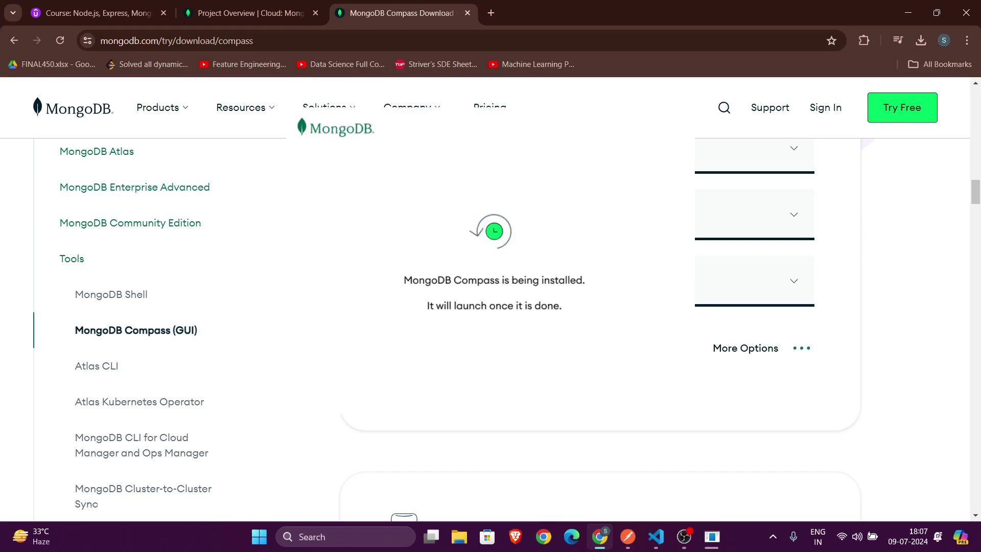
mouse_move(711, 536)
mouse_move(749, 405)
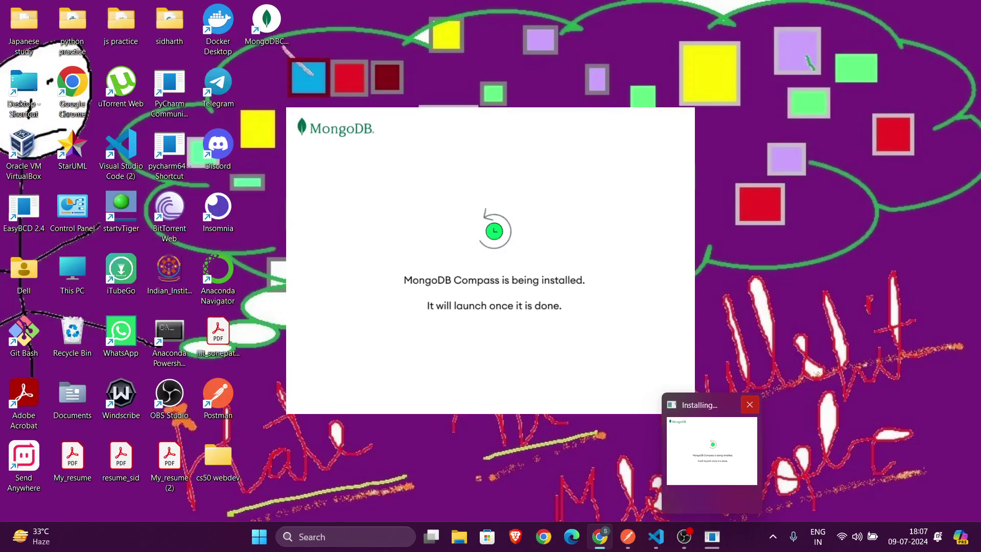
click(749, 404)
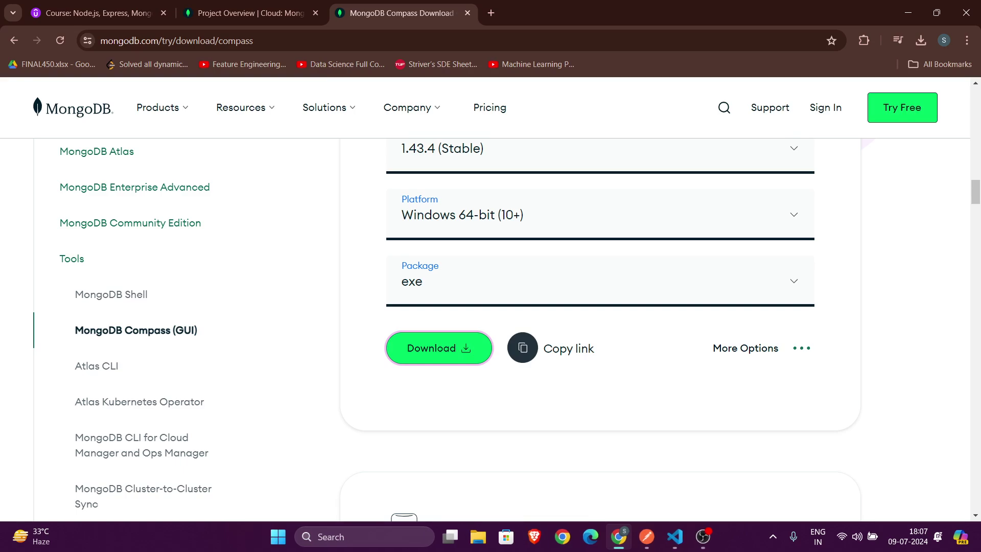
scroll(597, 307, up, 7)
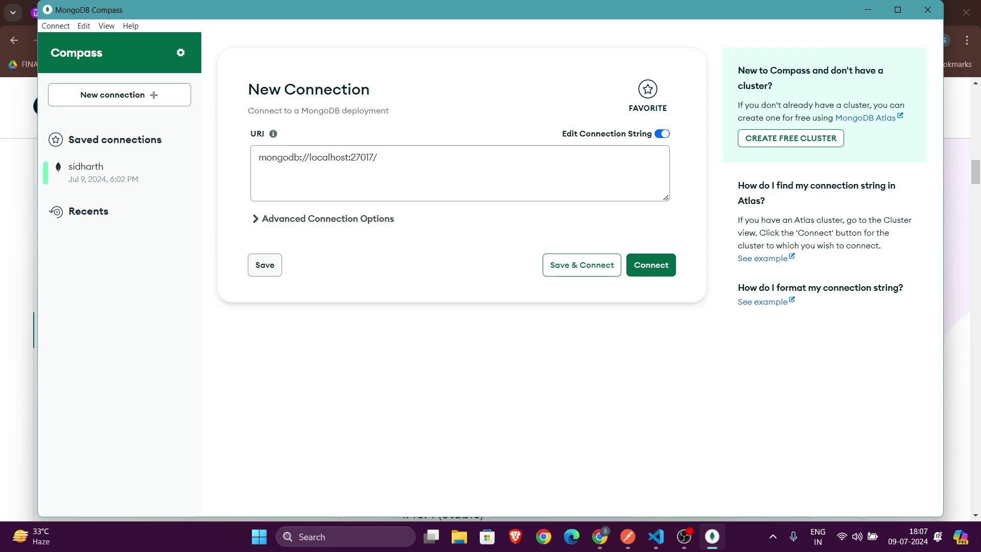
Step: Minimize MongoDB Compass and return to the new cluster's connection setup in the browser
click(55, 26)
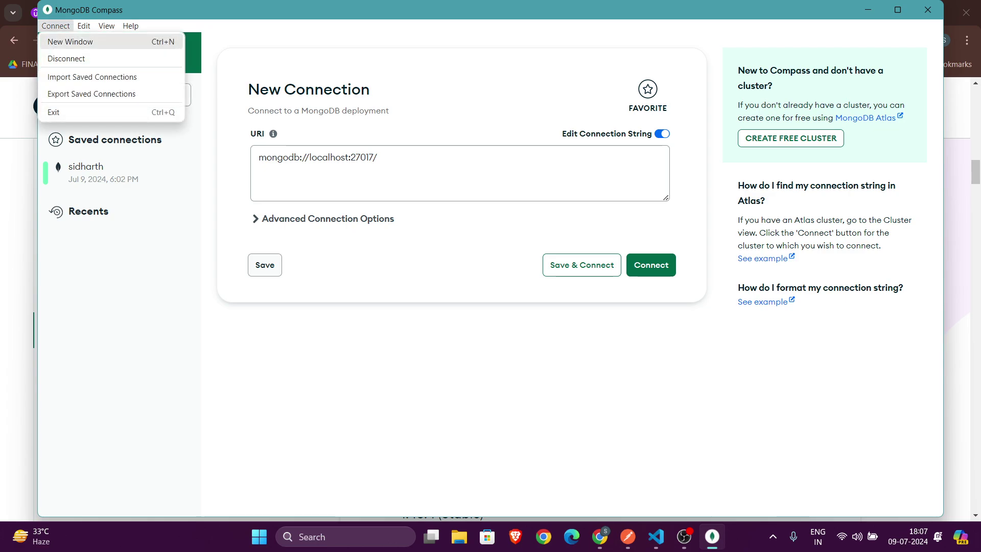
key(Escape)
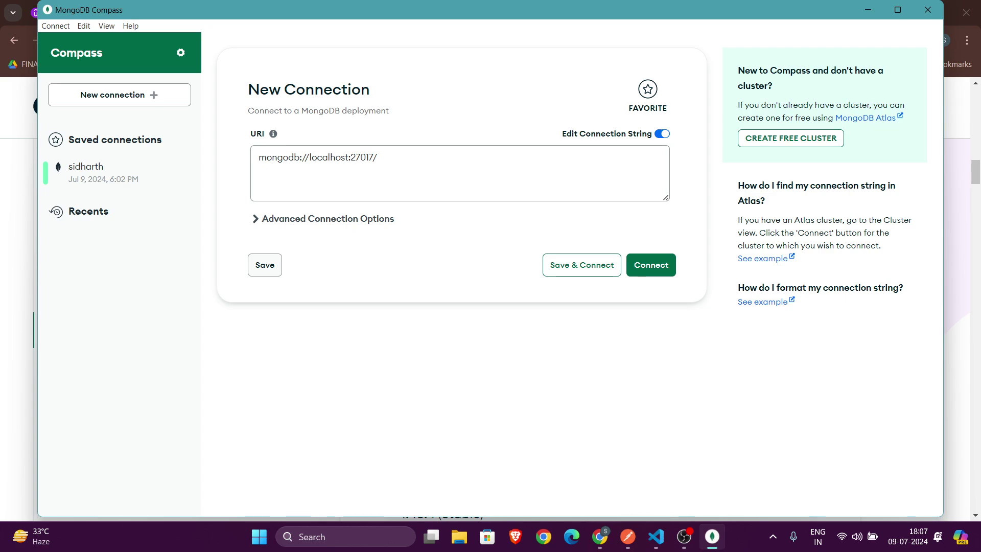
key(ctrl+shift+r)
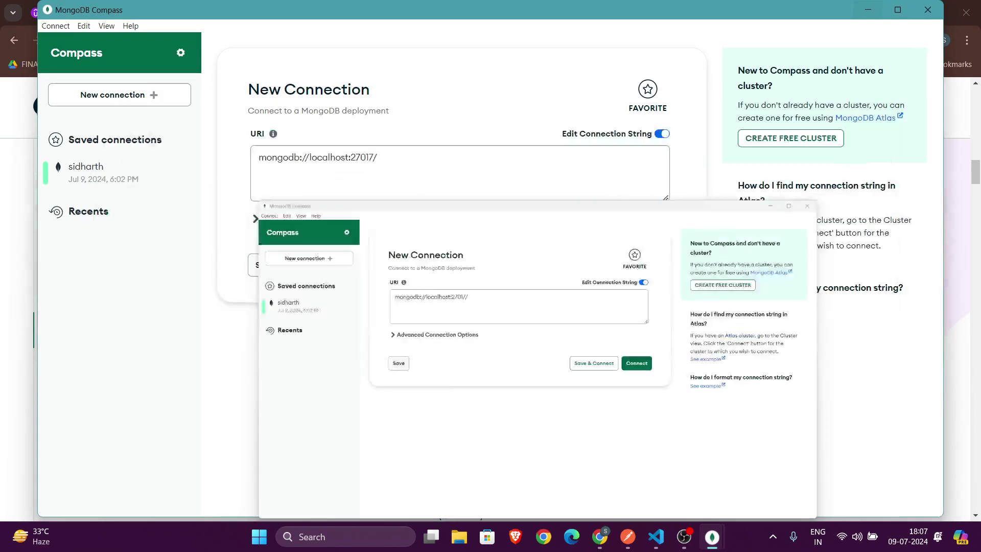
click(867, 9)
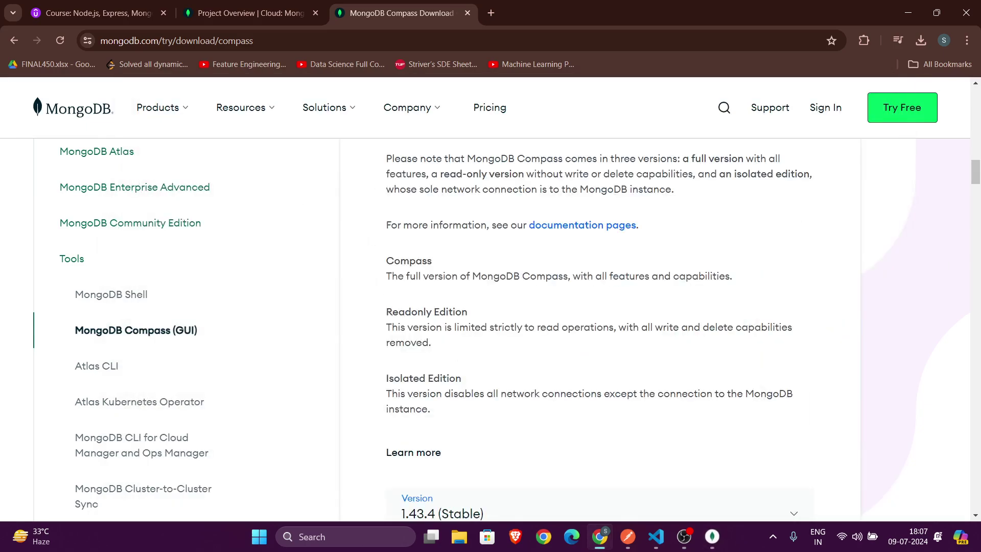
scroll(600, 327, down, 1)
scroll(600, 327, up, 2)
click(251, 13)
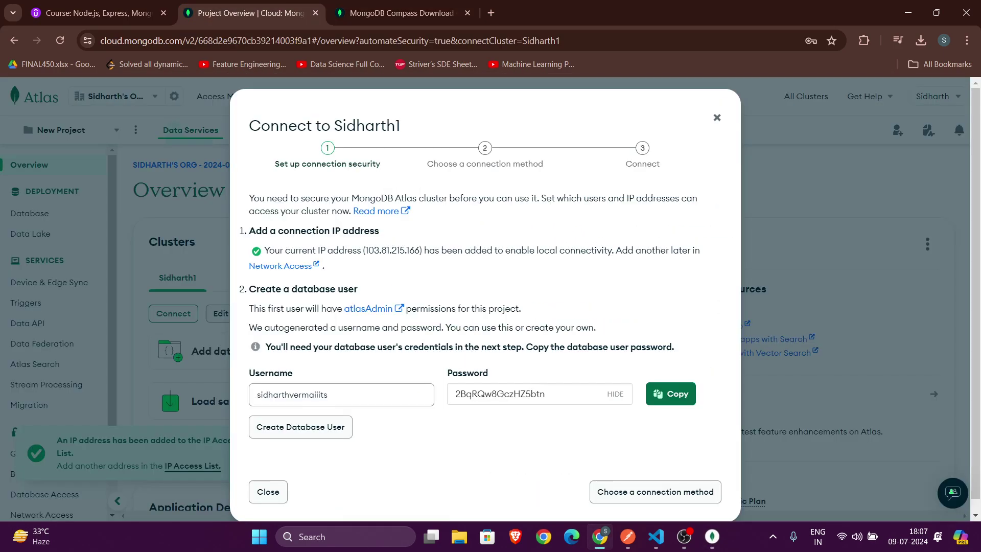
Step: Replace the autogenerated database username with the account owner's full name
scroll(485, 296, down, 1)
double_click(291, 381)
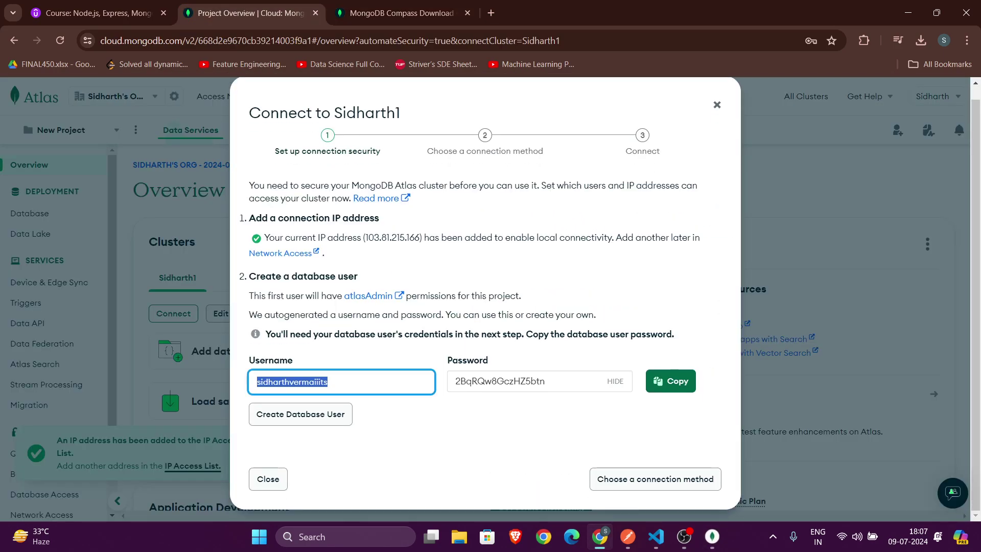
text(Sidhartg)
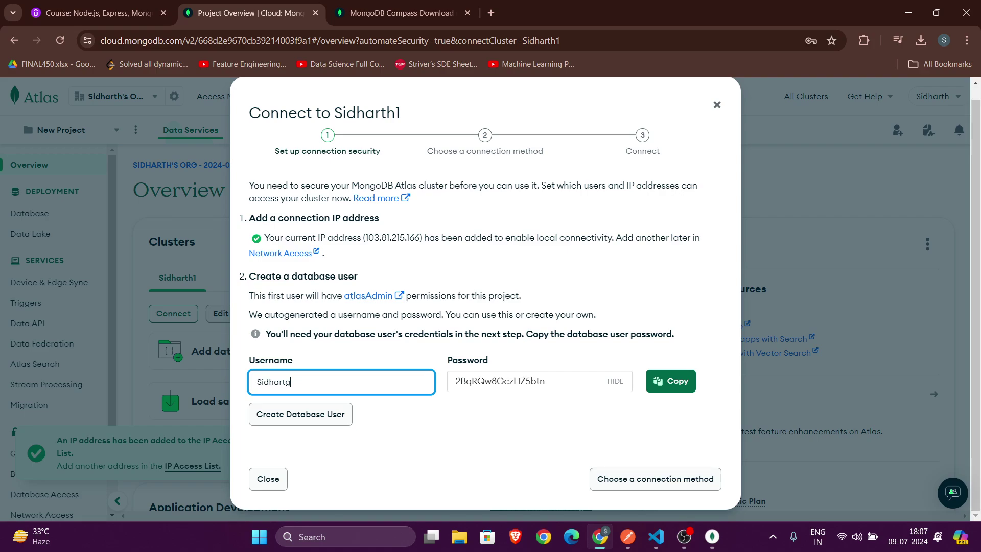
text(=hve)
key(BackSpace)
key(BackSpace)
key(BackSpace)
text(hVerma)
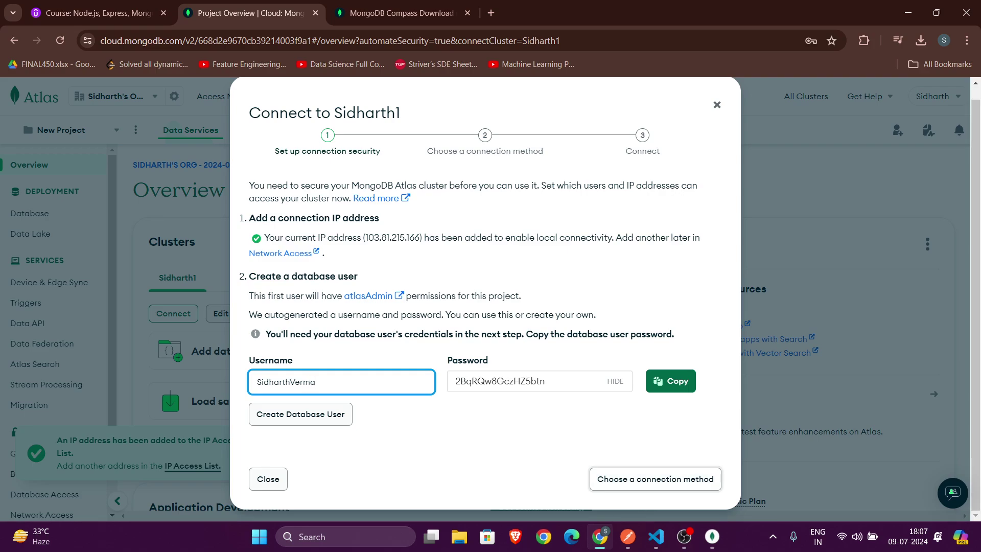
Step: Create the first database user for the project, keeping the autogenerated password
click(655, 478)
scroll(485, 299, down, 1)
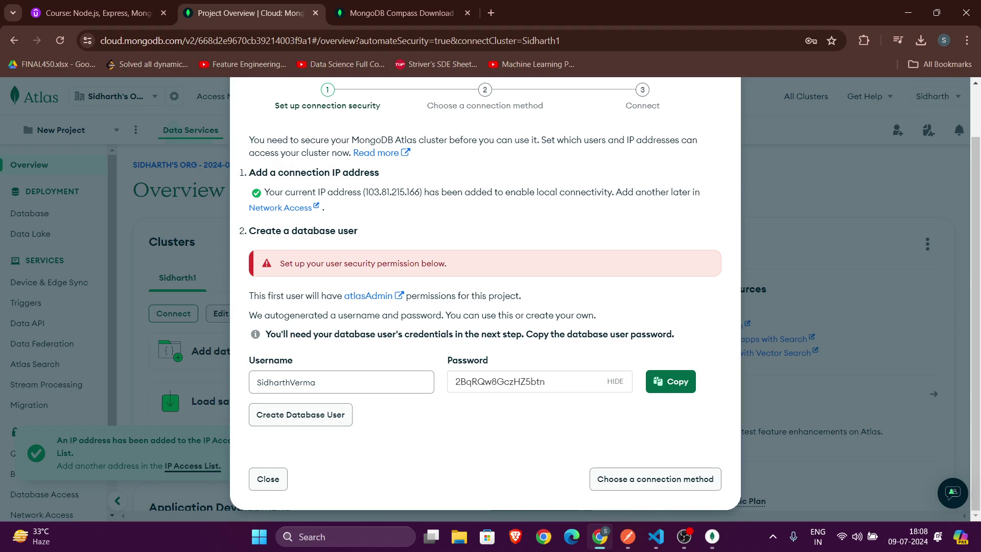
scroll(485, 293, up, 1)
scroll(485, 293, down, 1)
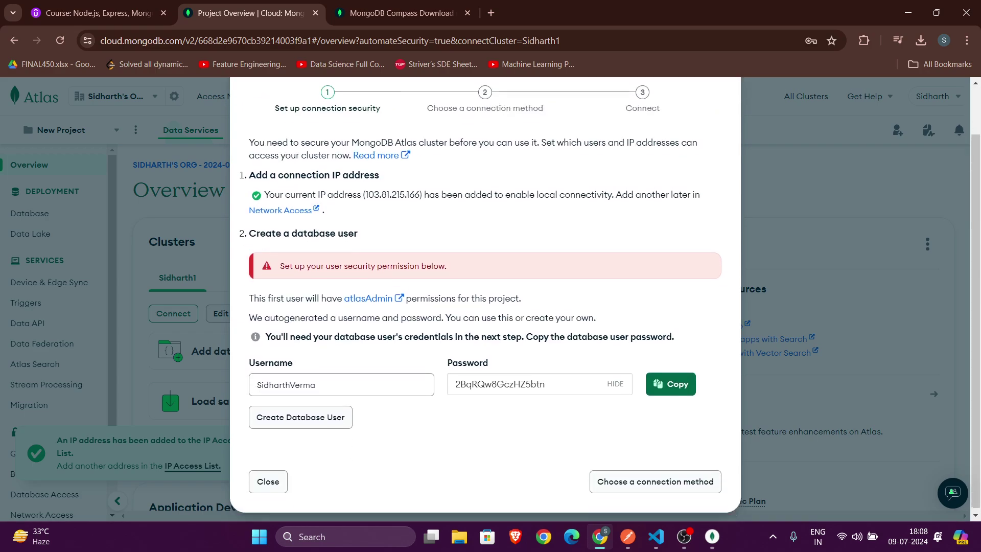
click(300, 414)
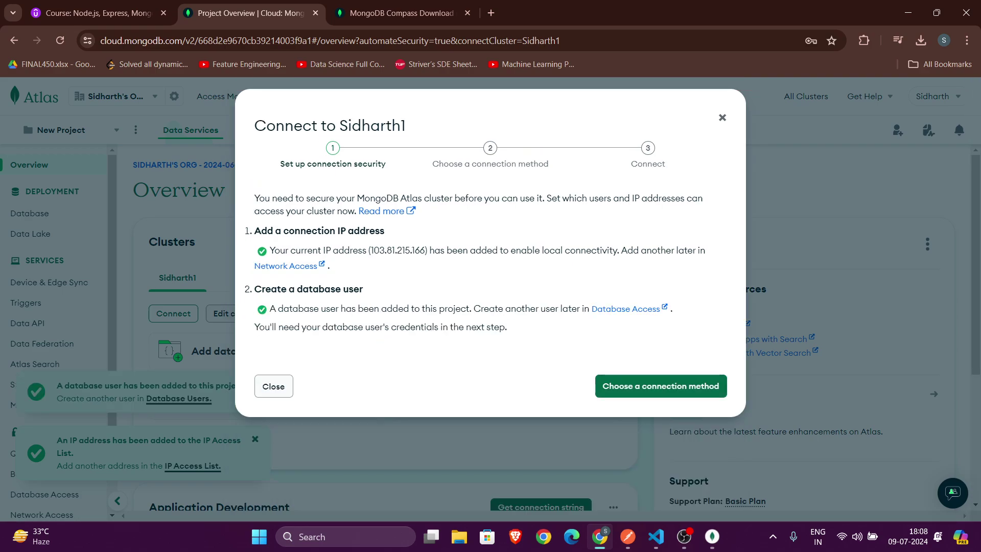
Step: Choose Compass as the cluster's connection method and indicate that MongoDB Compass is already installed
click(660, 385)
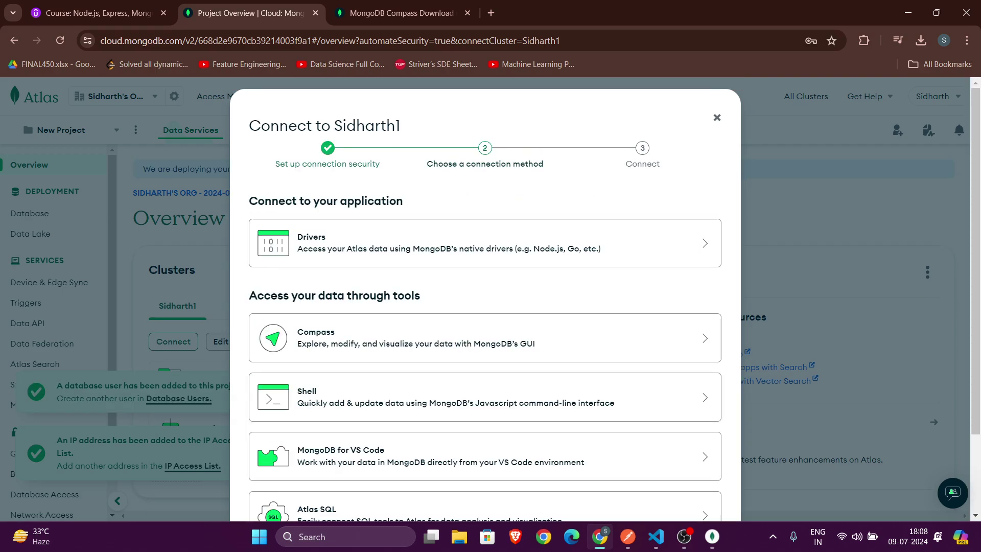
click(484, 337)
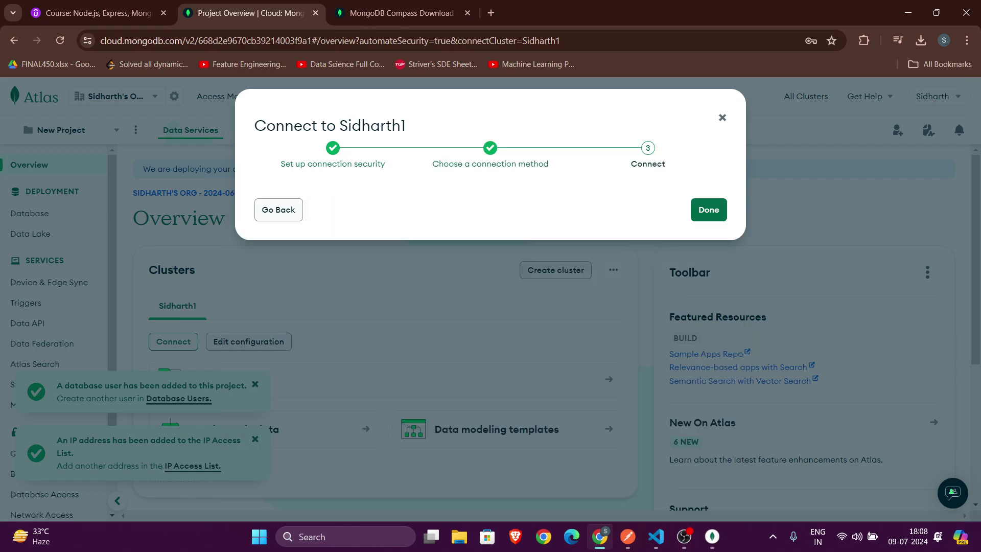
scroll(550, 178, down, 1)
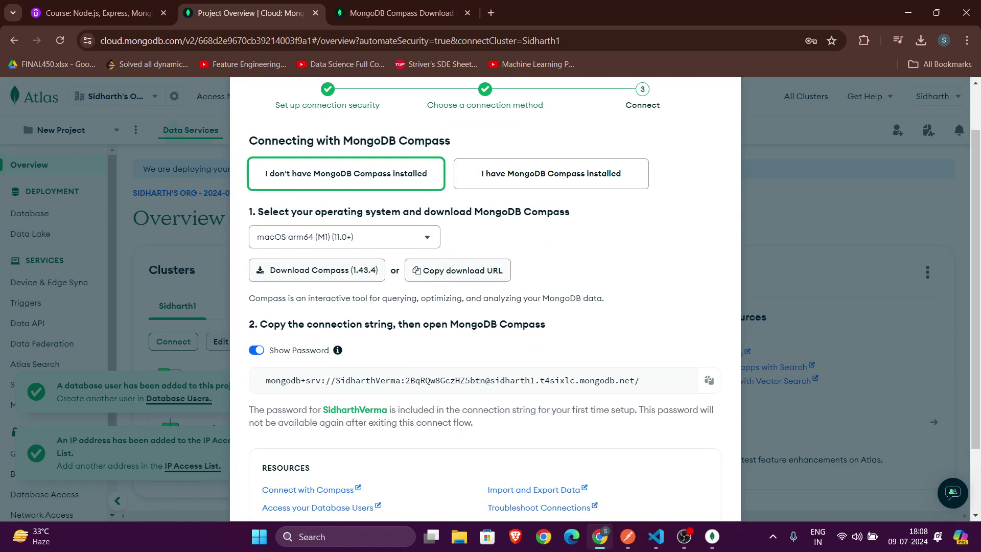
click(550, 174)
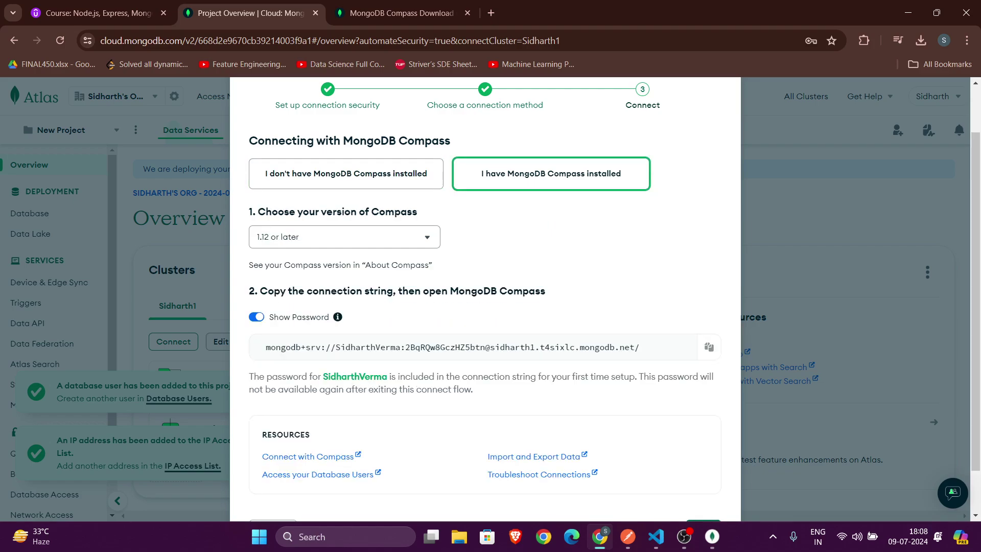
Step: Copy the connection string for Compass version 1.12 or later and finish the cluster's connection setup
scroll(485, 294, down, 1)
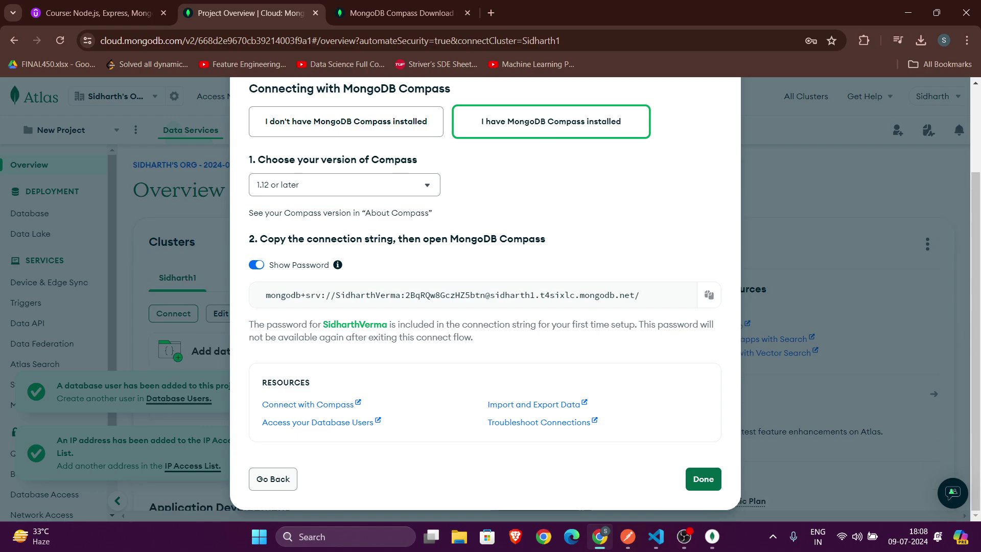
drag(405, 294, 485, 294)
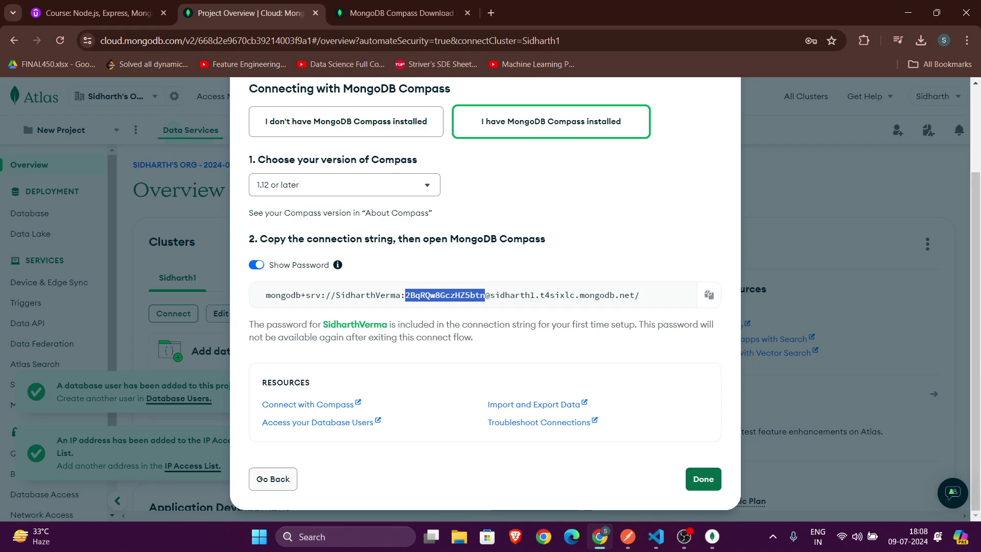
click(708, 295)
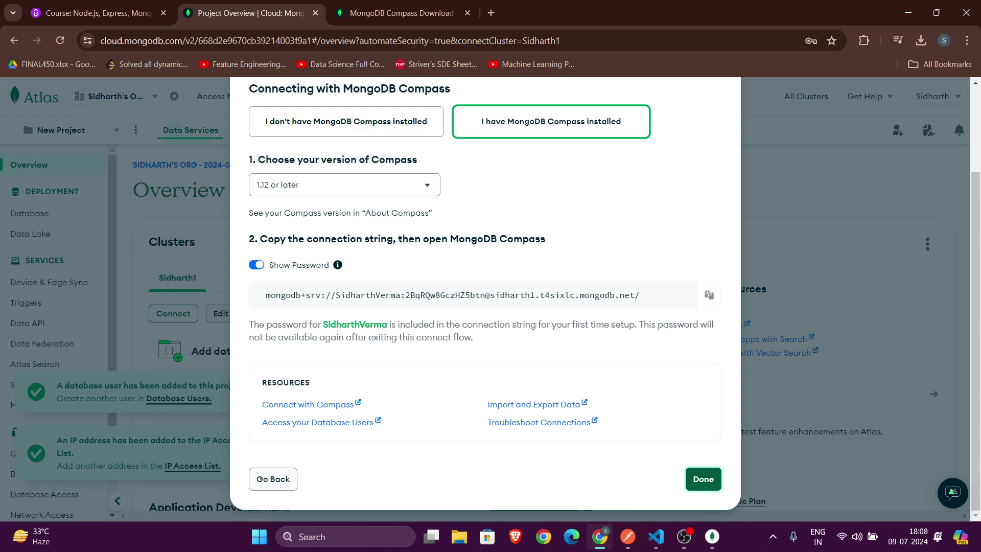
click(703, 478)
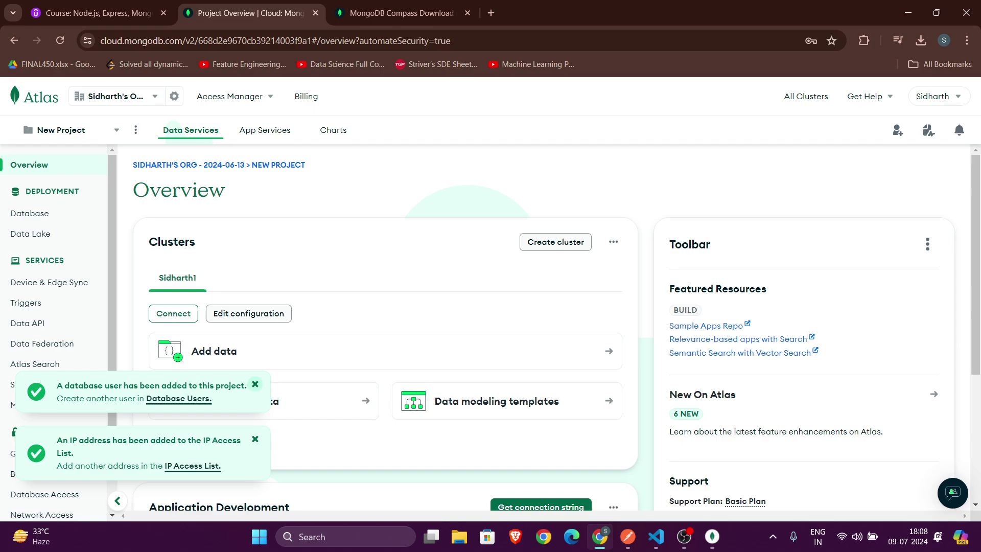
Step: Switch to MongoDB Compass, replace the default URI with the copied connection string including the database password, and try to connect
mouse_move(712, 537)
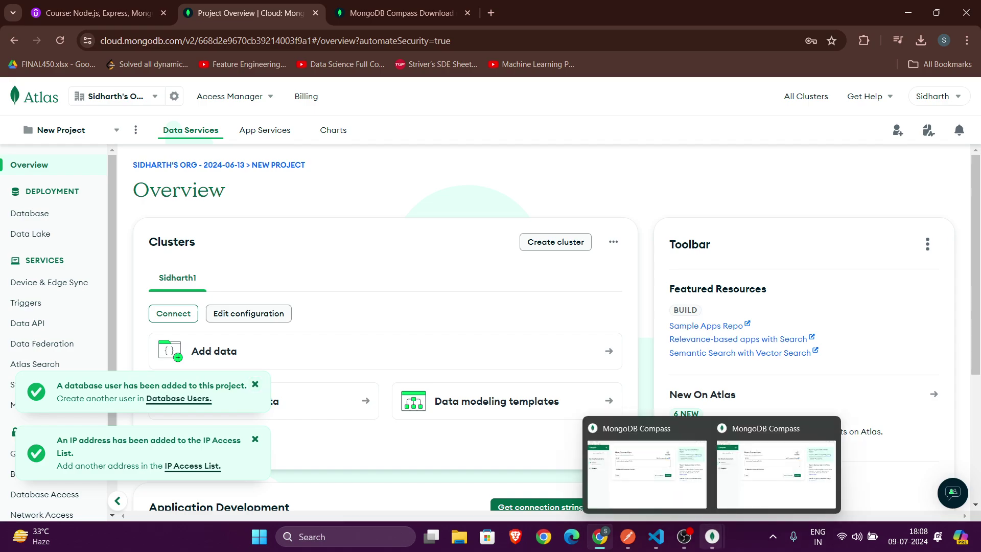
mouse_move(646, 469)
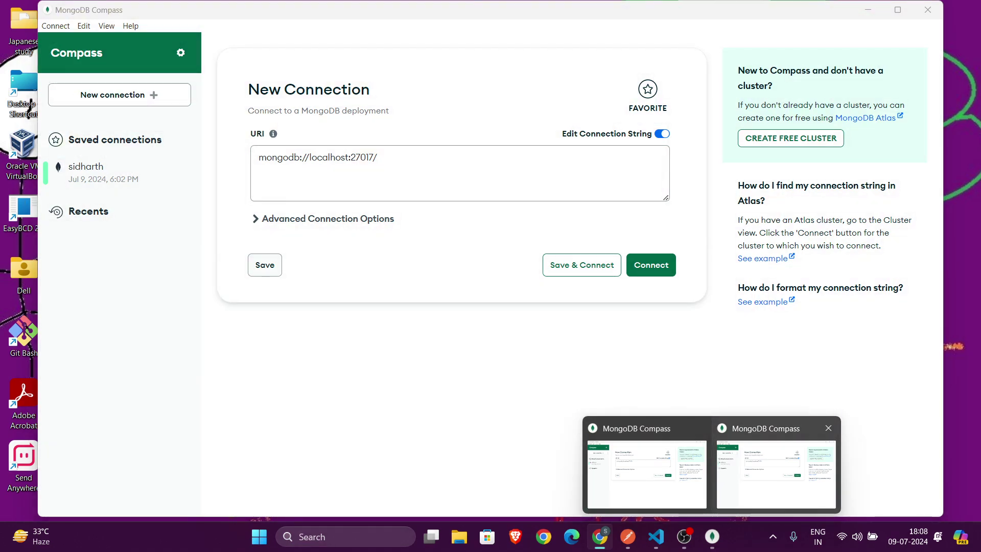
click(775, 473)
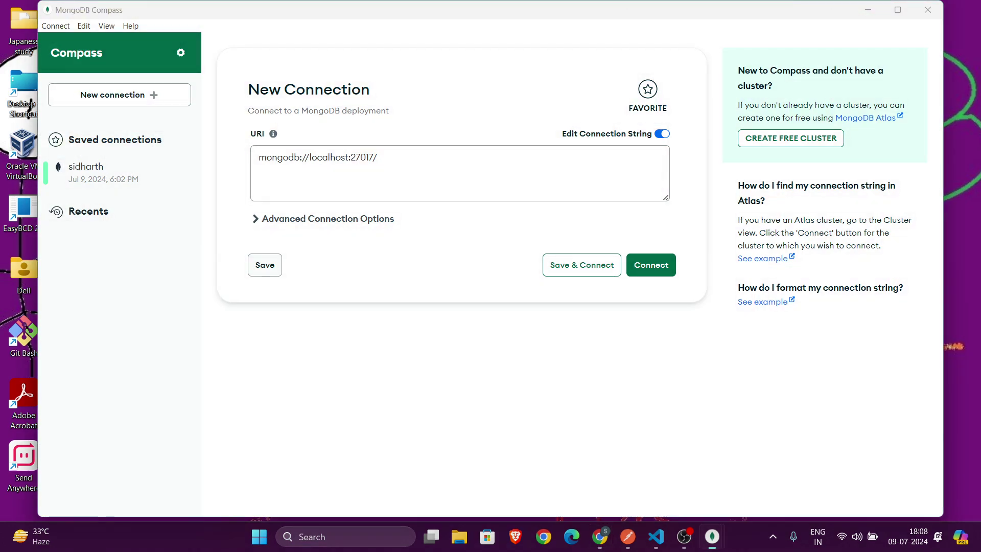
click(378, 157)
key(BackSpace)
key(ctrl+a)
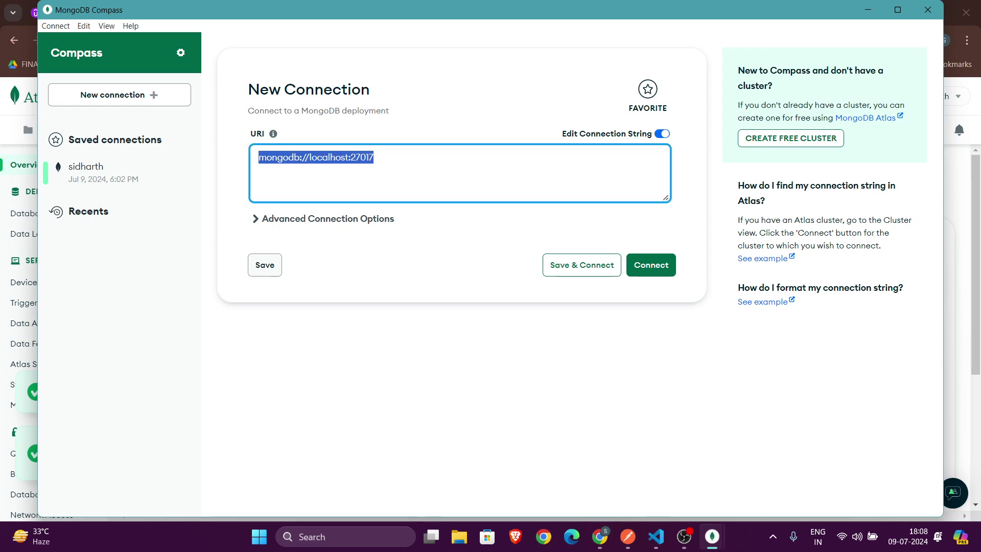
key(ctrl+v)
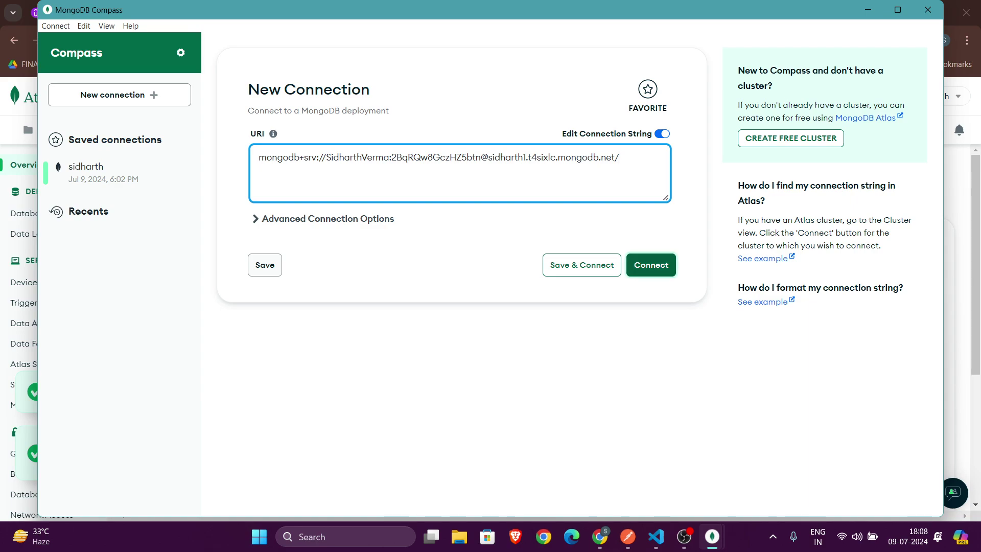
click(650, 265)
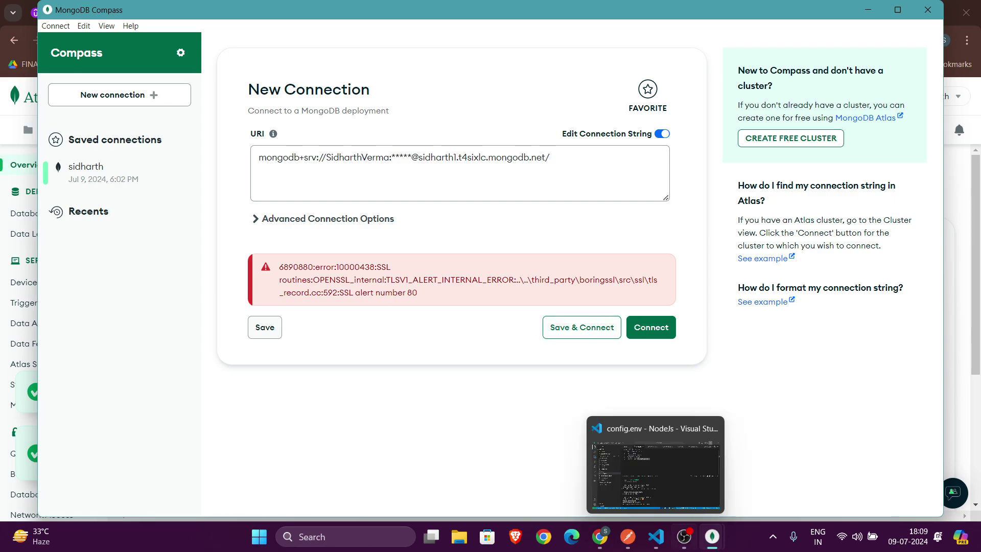
Step: Switch to Atlas in the browser and change the project's existing IP access list entry to 0.0.0.0/0
click(600, 536)
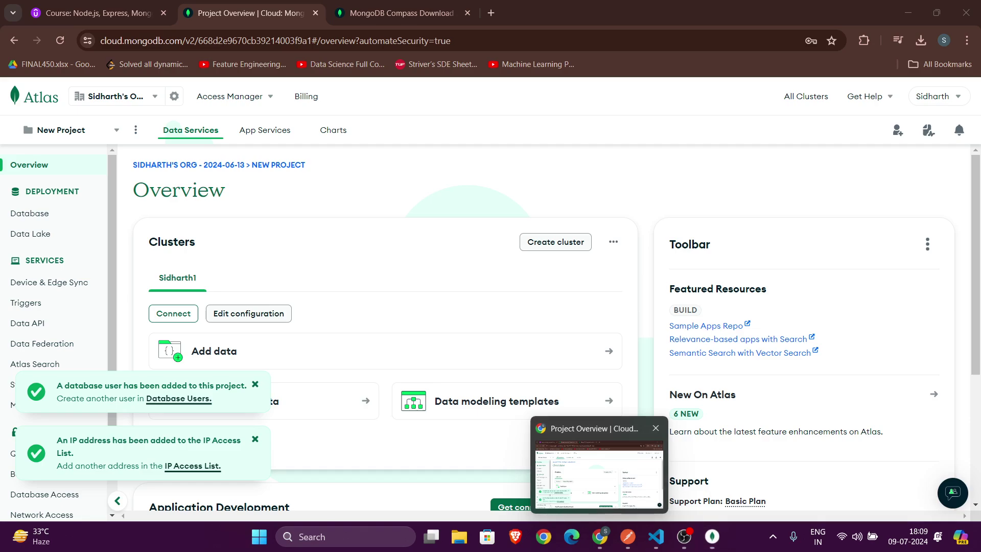
click(192, 466)
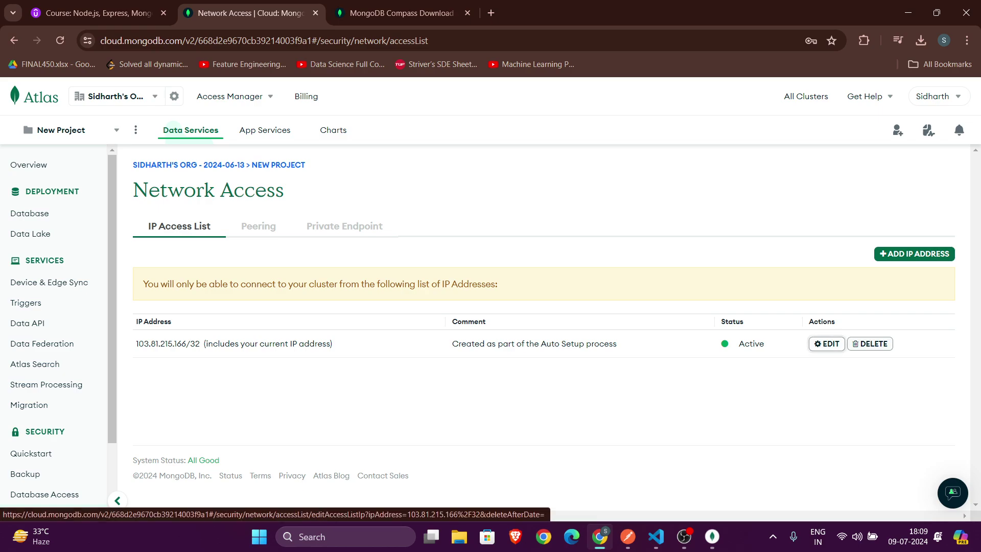
click(827, 343)
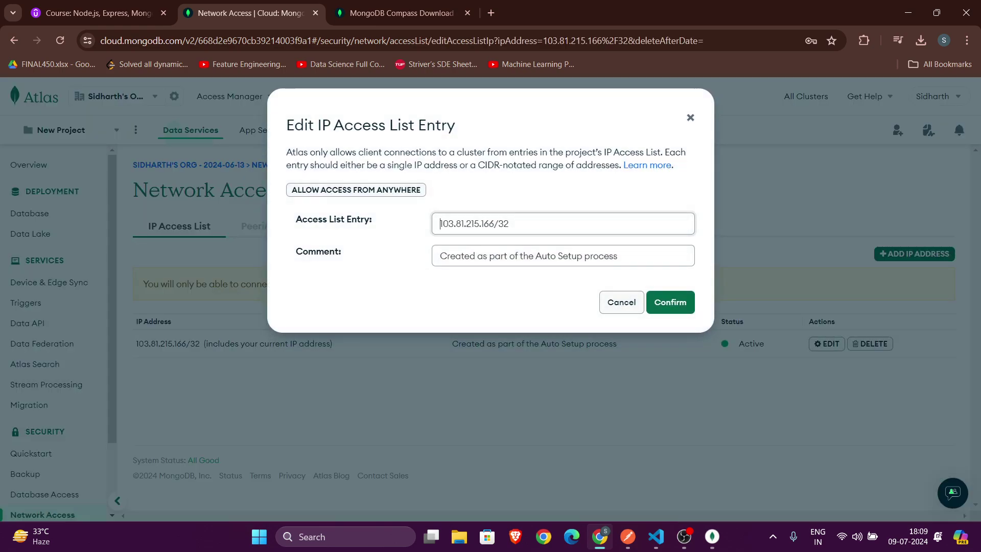
triple_click(503, 224)
text(0.0.0.0/0)
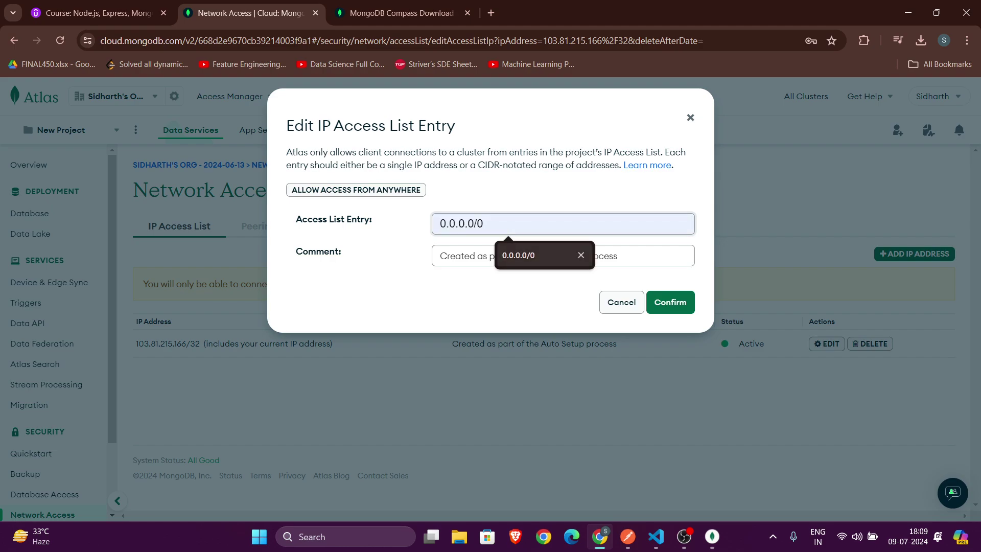
click(544, 255)
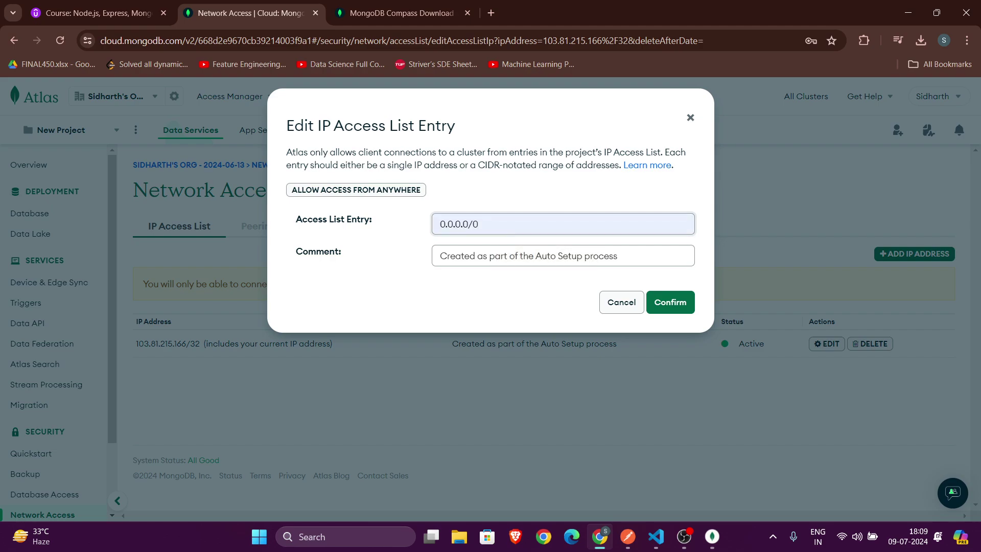
key(Return)
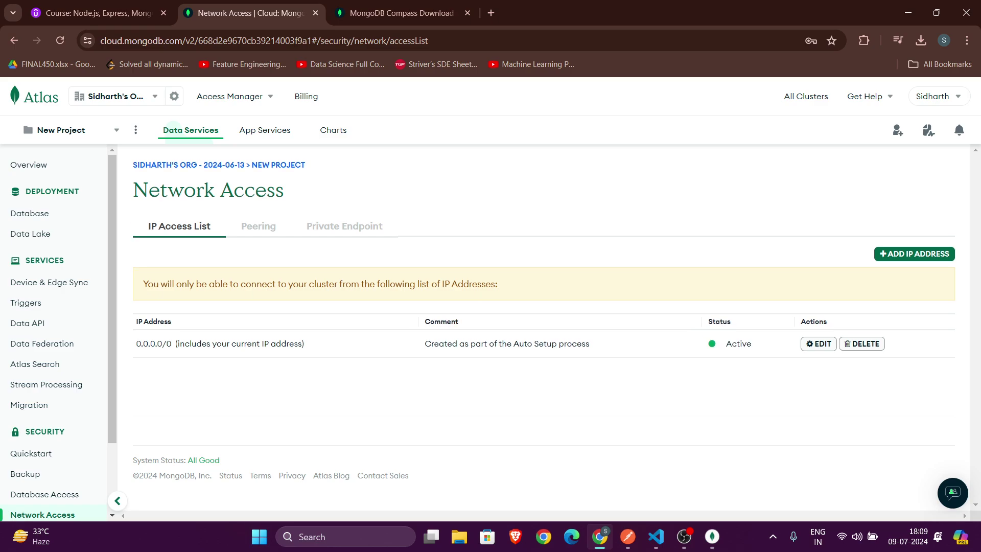
Step: Switch to the MongoDB Compass window with the default URI and replace it with the Atlas connection string including the database password
mouse_move(711, 535)
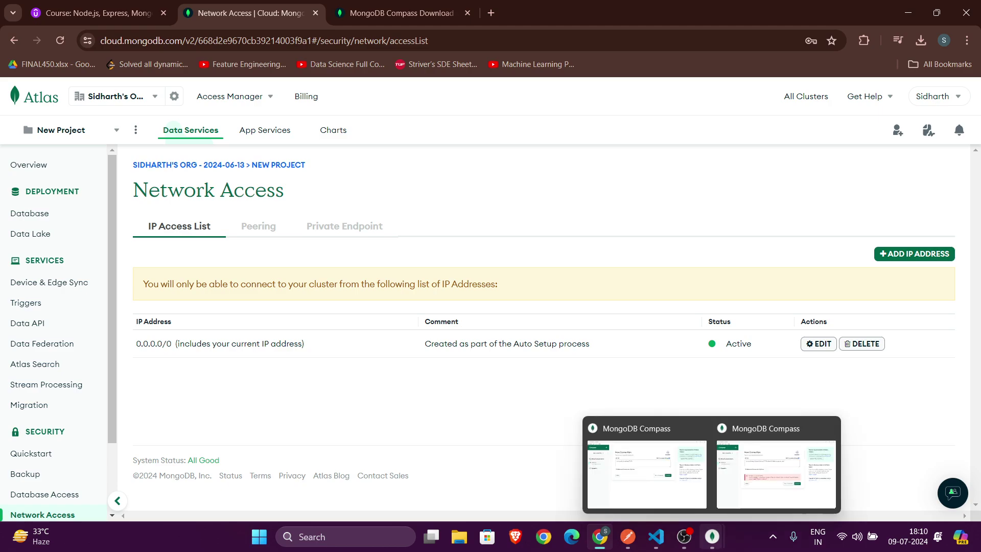
click(646, 472)
click(646, 473)
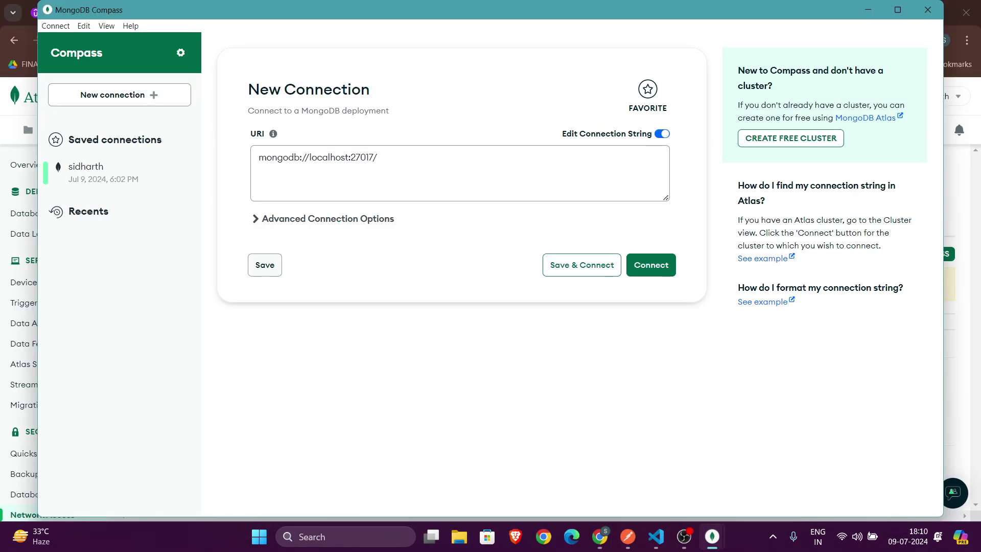
drag(377, 157, 258, 157)
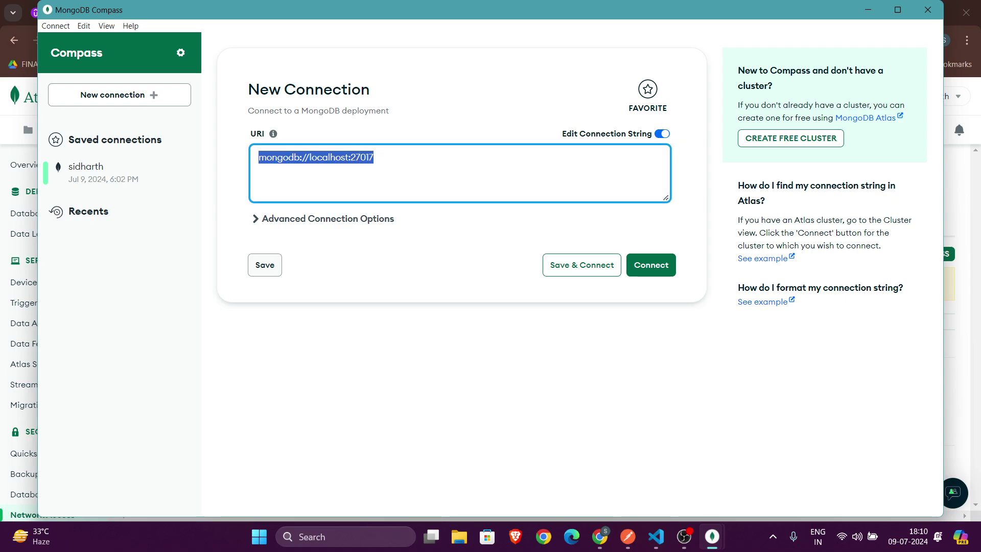
key(ctrl+v)
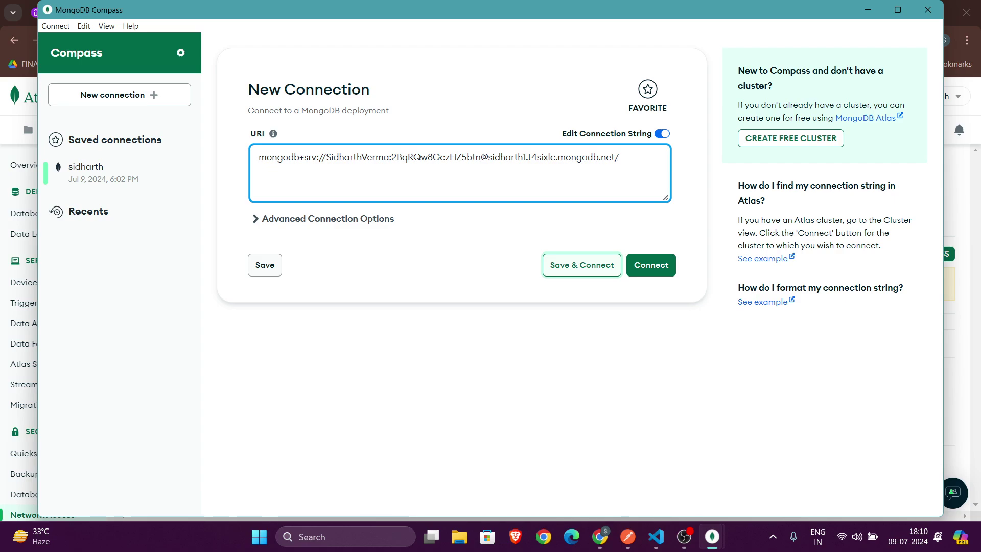
Step: Save the connection to favorites under a new name with the green color and connect to the cluster
click(581, 265)
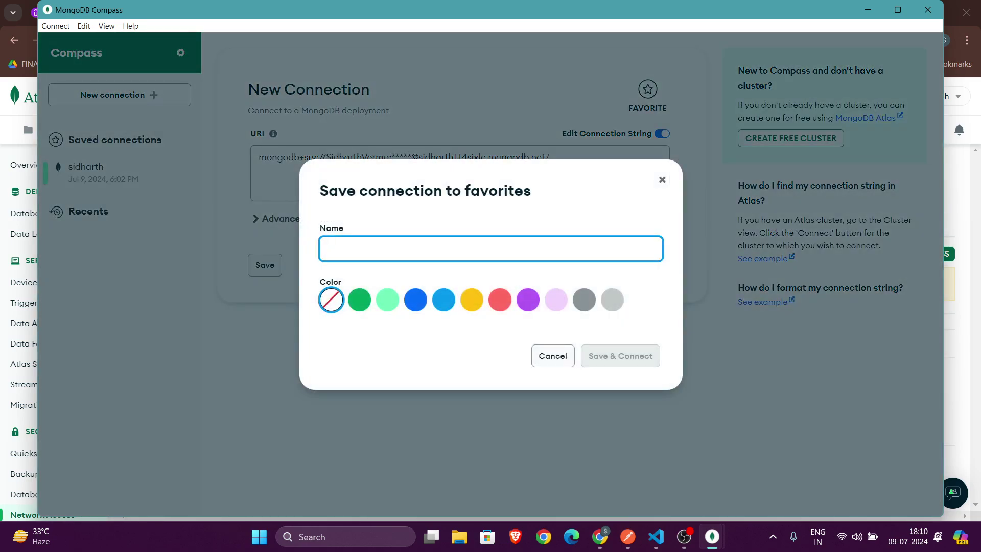
click(359, 299)
click(329, 249)
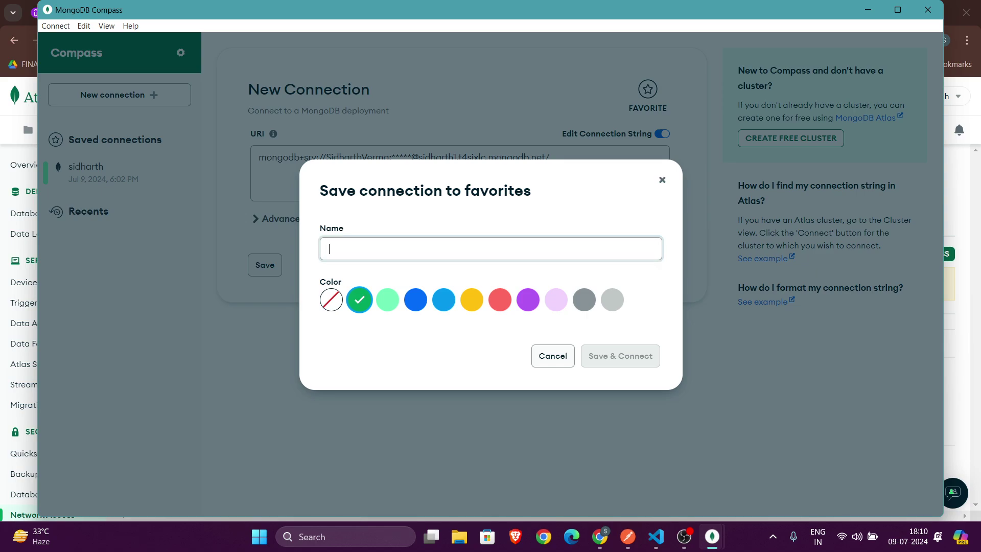
text(new_sidharth)
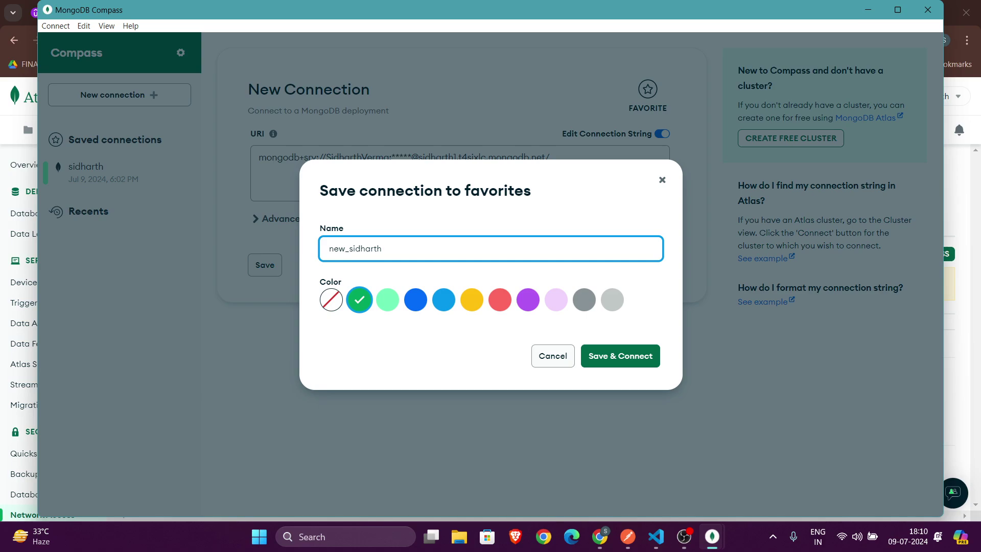
key(Return)
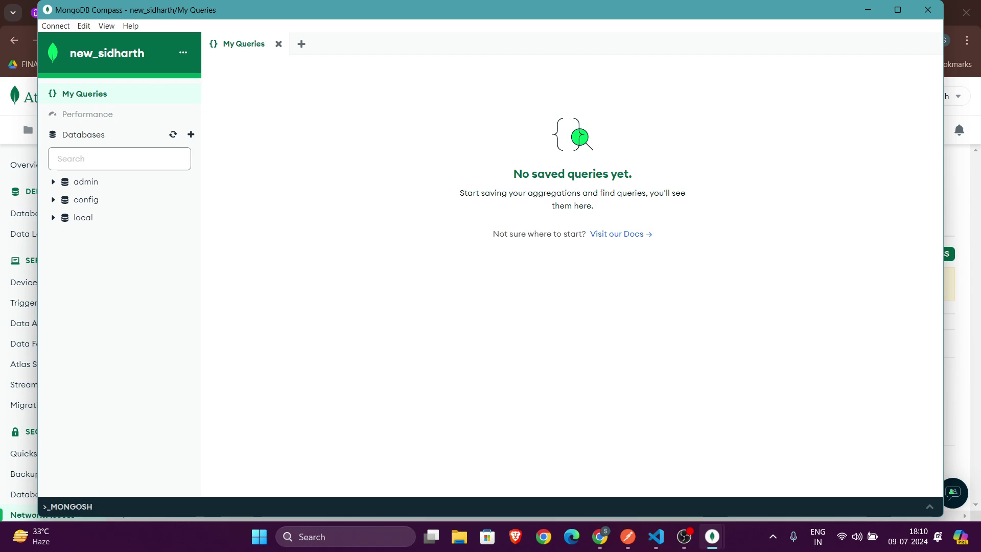
click(684, 536)
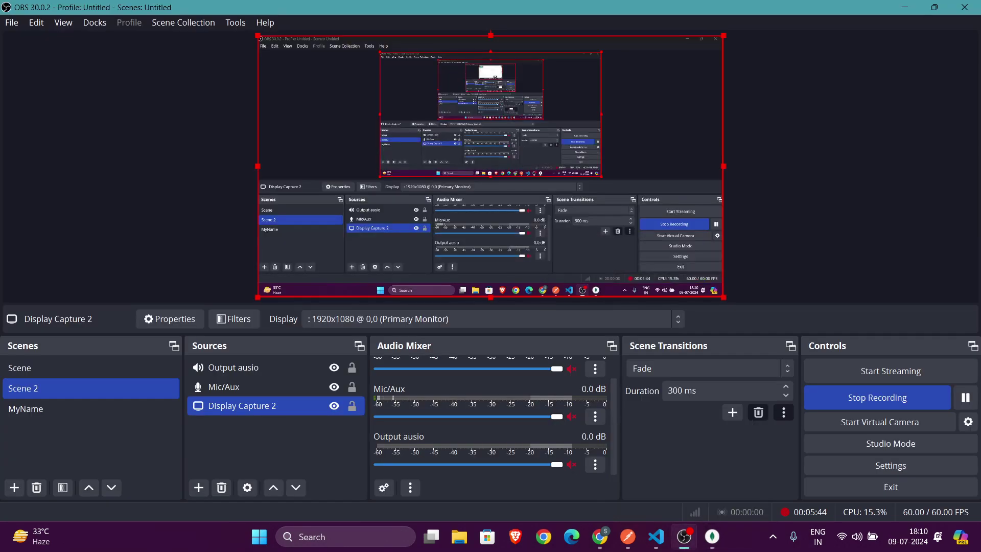